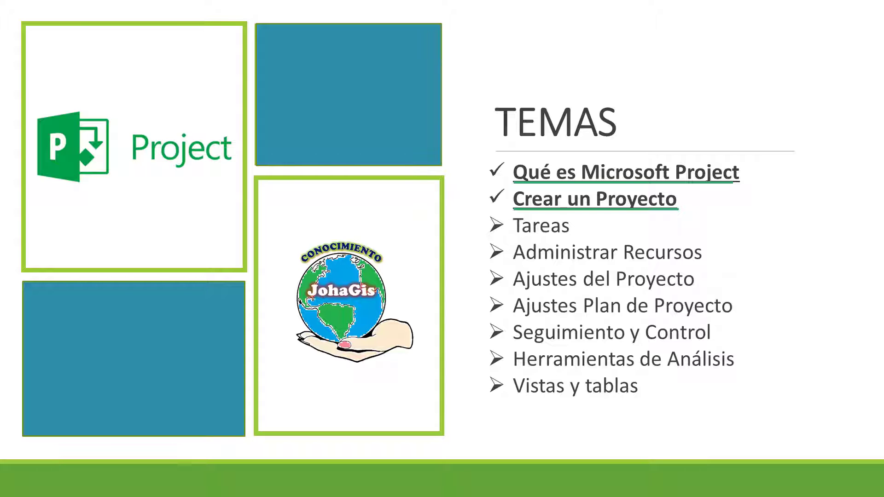
- Advance from the TEMAS slide to the ¿QUÉ ES PROJECT? slide
{"action": "key", "text": "Right"}
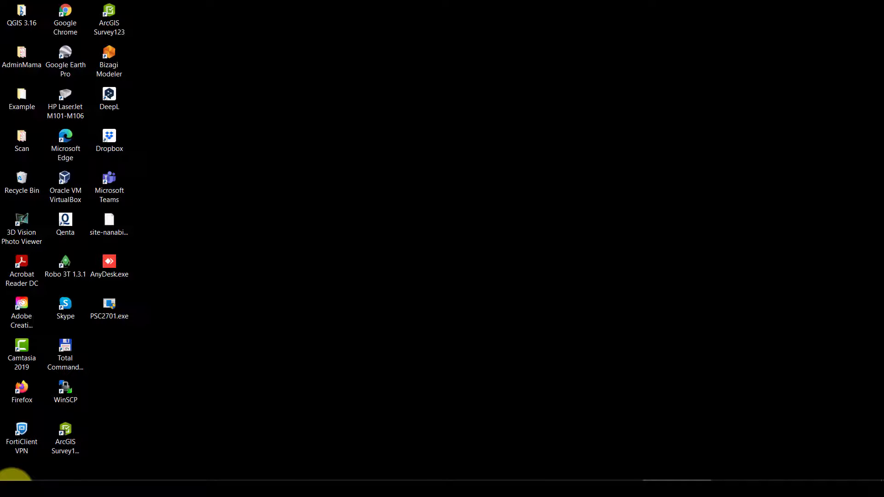
- Search Start for 'pro' and launch Microsoft Project from Best match
{"action": "left_click", "coordinate": [14, 479]}
{"action": "type", "text": "p"}
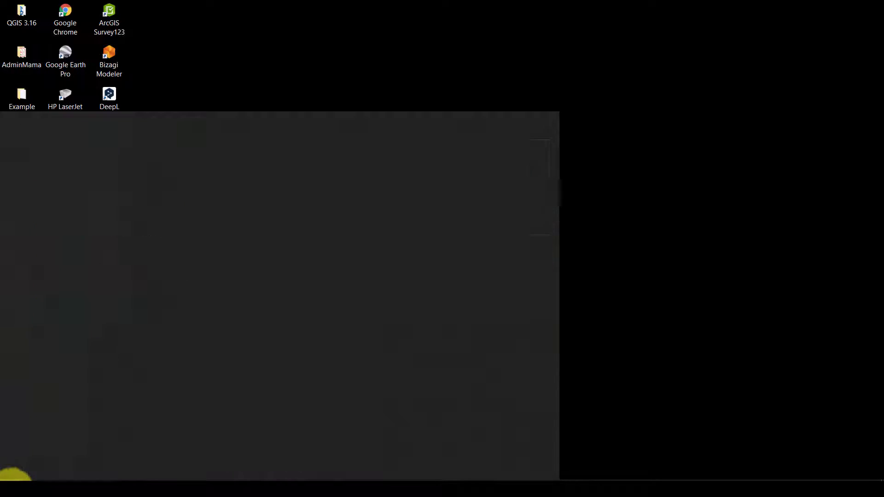
{"action": "type", "text": "ro"}
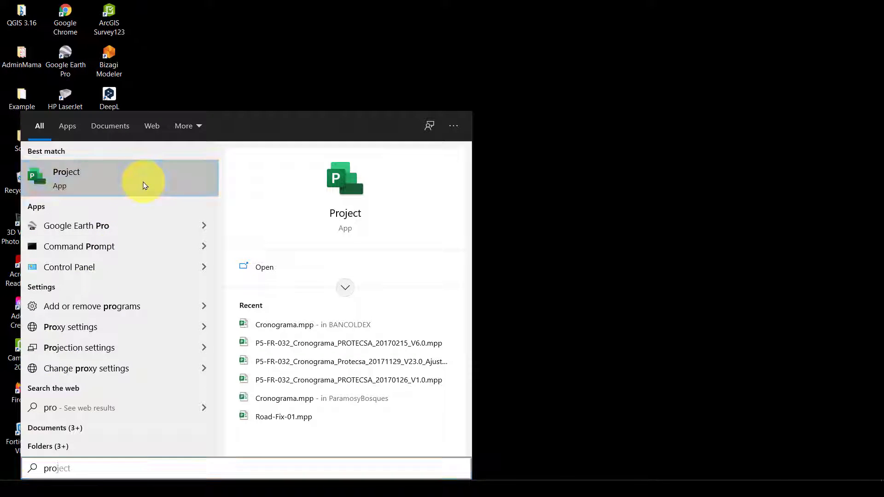
{"action": "left_click", "coordinate": [143, 181]}
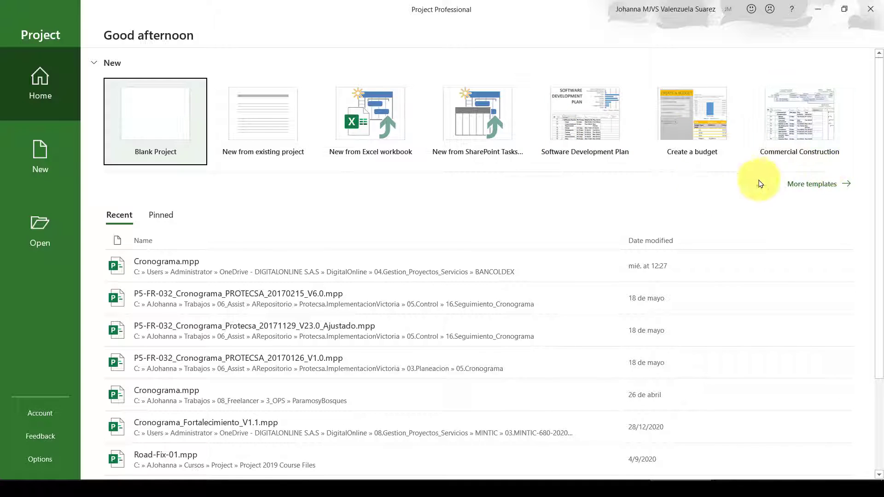
- Create a blank Project1 and tour the Resource, Report, View, Help, Team and Task tabs, ending on Project
{"action": "left_click", "coordinate": [145, 106]}
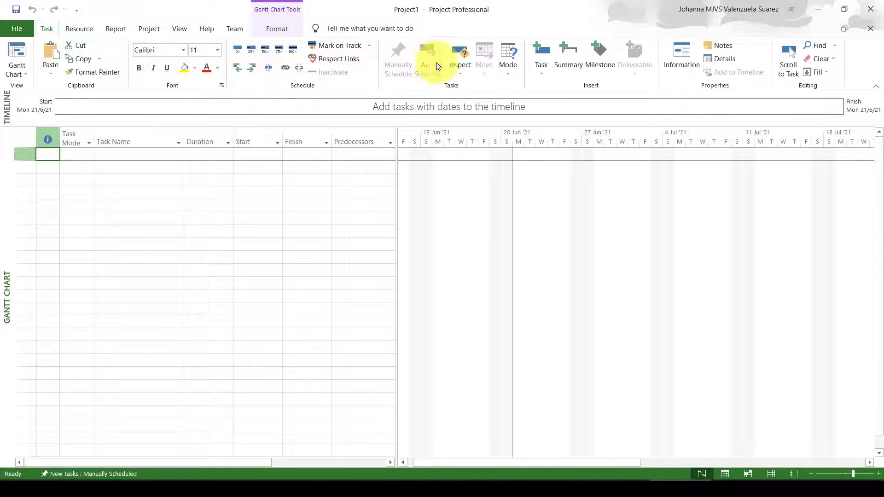
{"action": "left_click", "coordinate": [81, 29]}
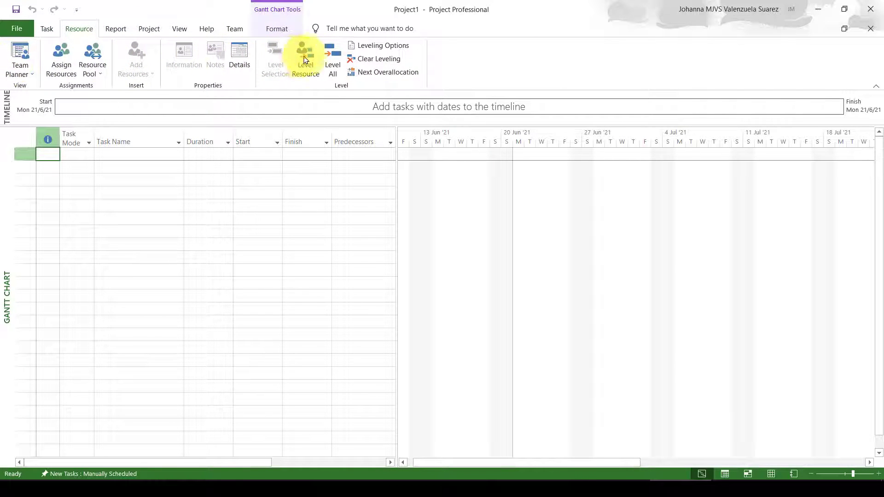
{"action": "left_click", "coordinate": [116, 29]}
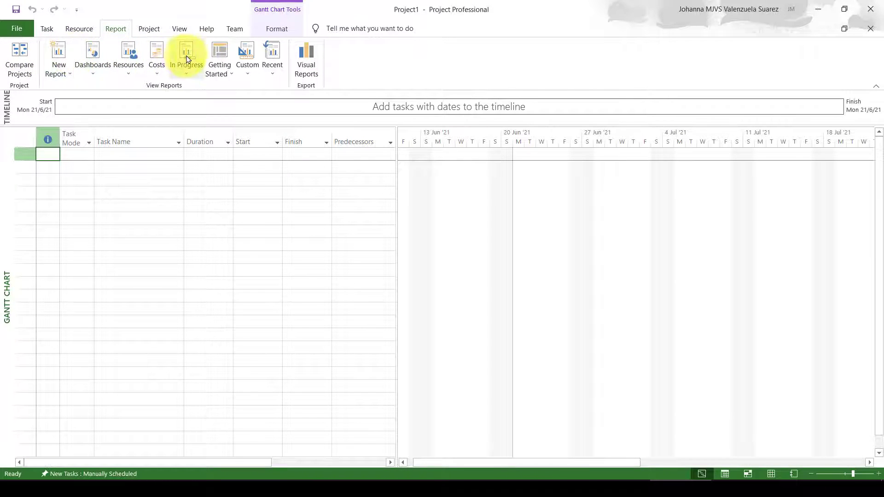
{"action": "left_click", "coordinate": [145, 30]}
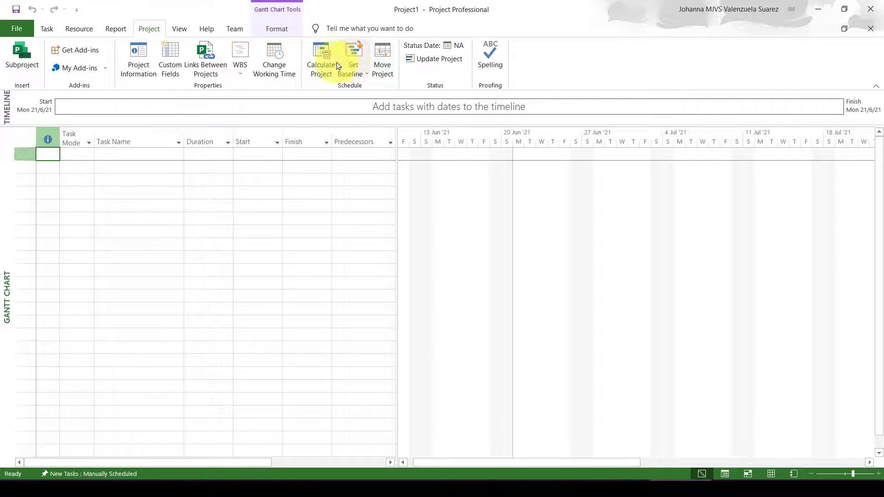
{"action": "left_click", "coordinate": [184, 30]}
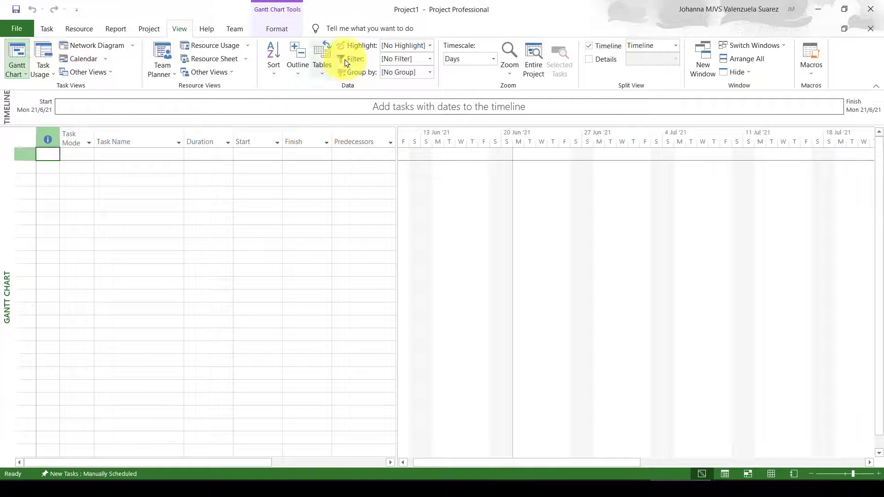
{"action": "left_click", "coordinate": [205, 29]}
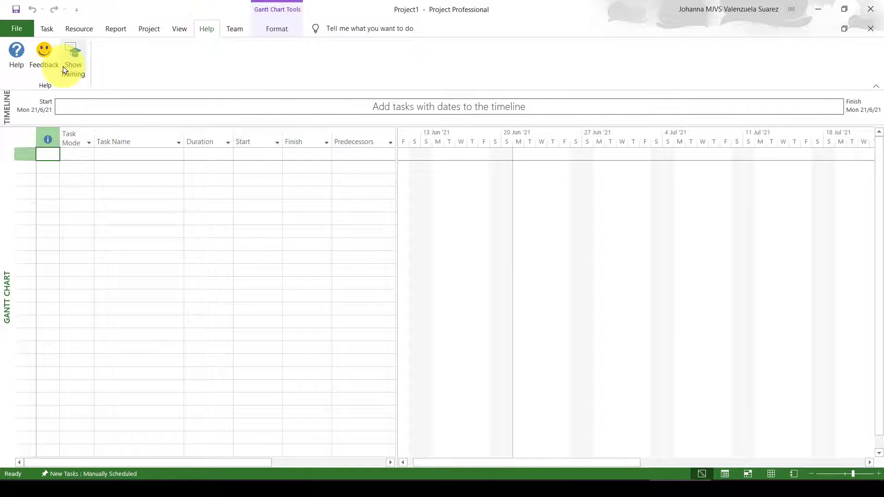
{"action": "left_click", "coordinate": [236, 30]}
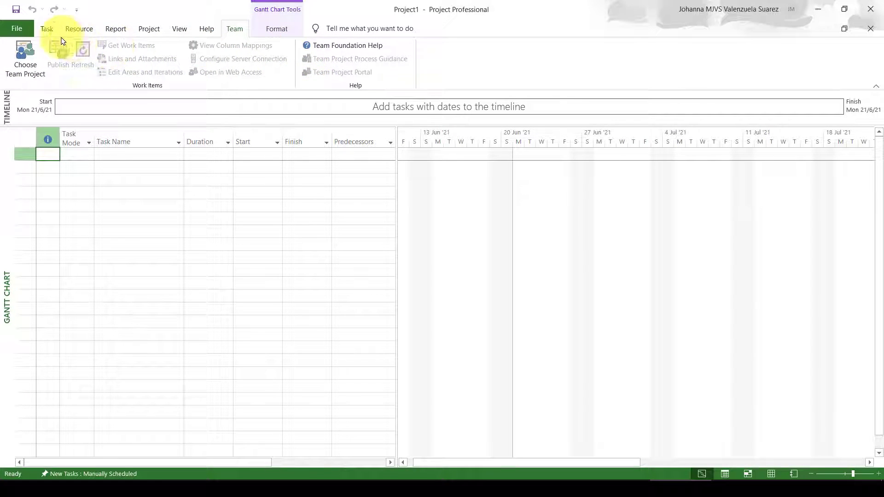
{"action": "left_click", "coordinate": [46, 28]}
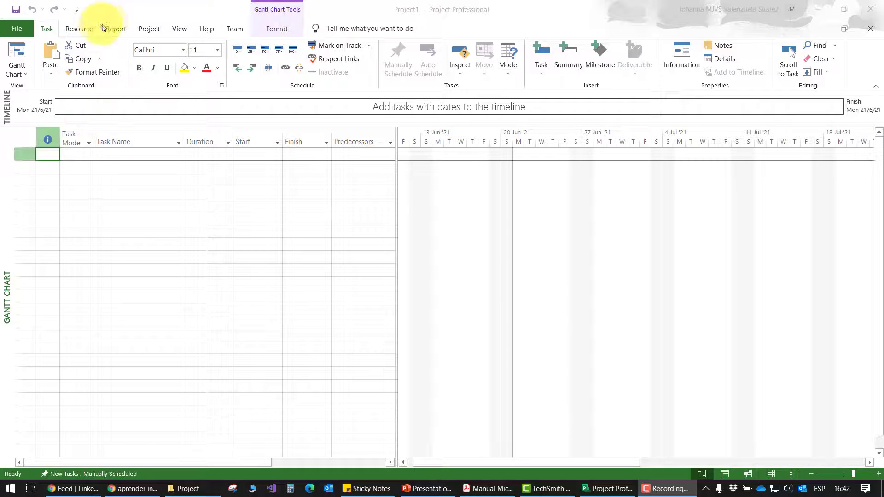
{"action": "left_click", "coordinate": [146, 28]}
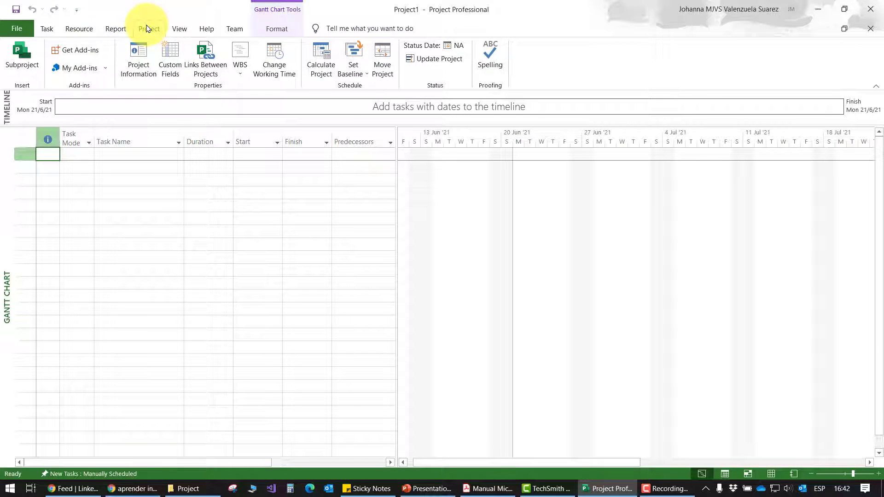
- In Project Information, schedule from Project Start Date with start date 21 June 2021
{"action": "left_click", "coordinate": [145, 65]}
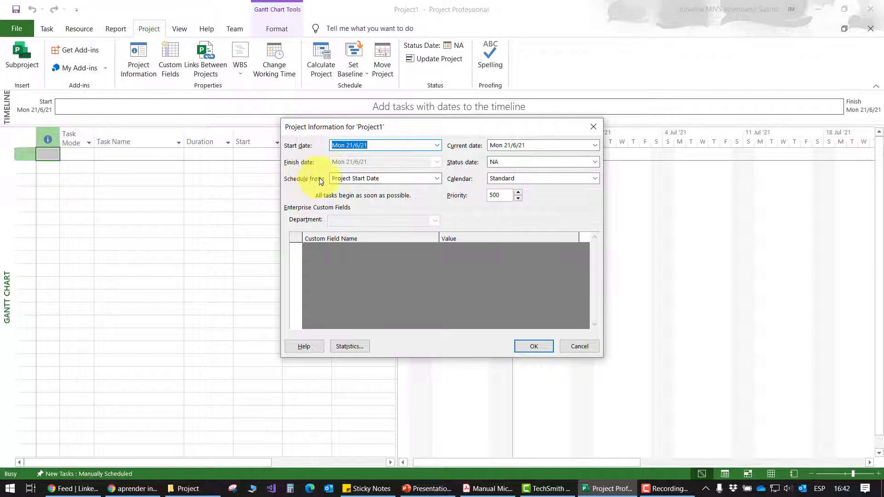
{"action": "left_click", "coordinate": [427, 181]}
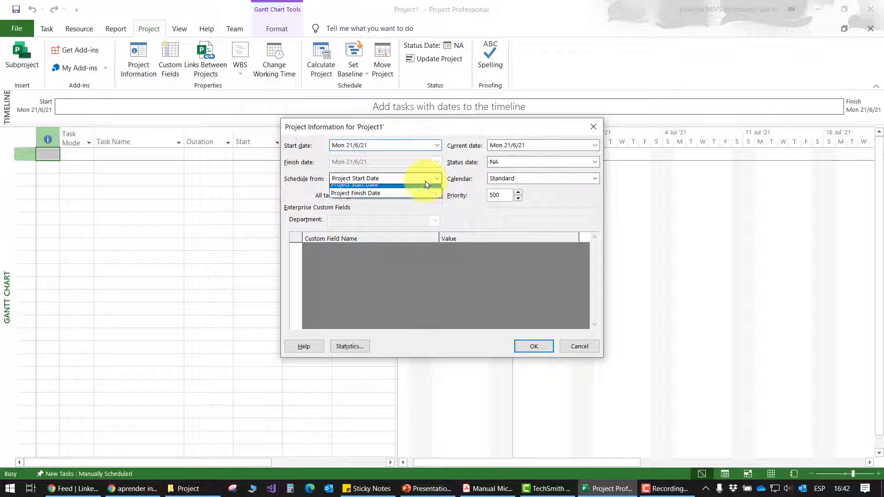
{"action": "left_click", "coordinate": [364, 189]}
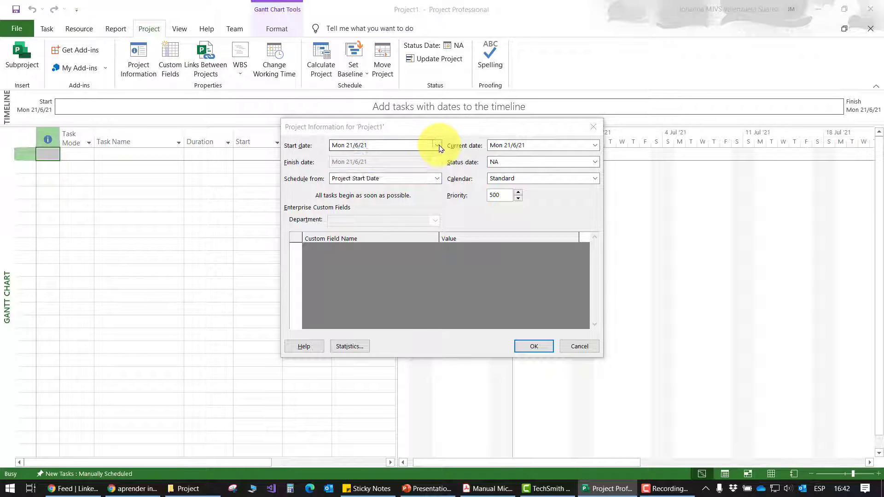
{"action": "left_click", "coordinate": [436, 146]}
{"action": "left_click", "coordinate": [369, 208]}
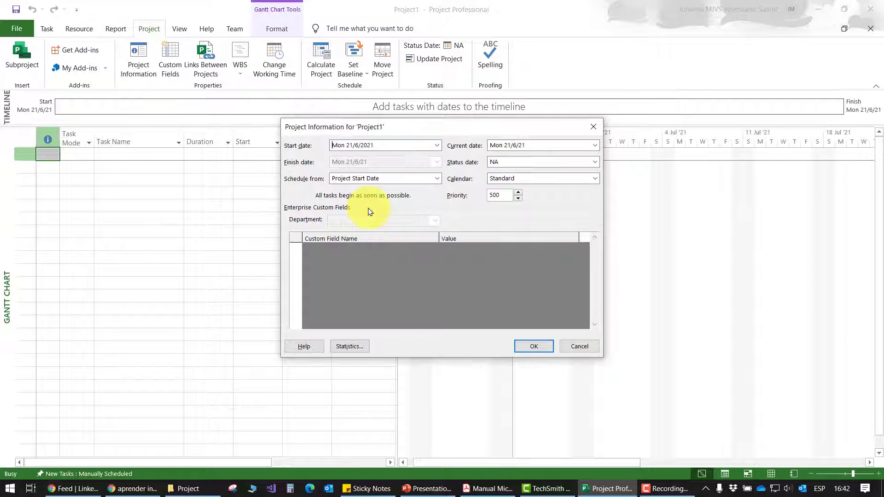
{"action": "key", "text": "Tab"}
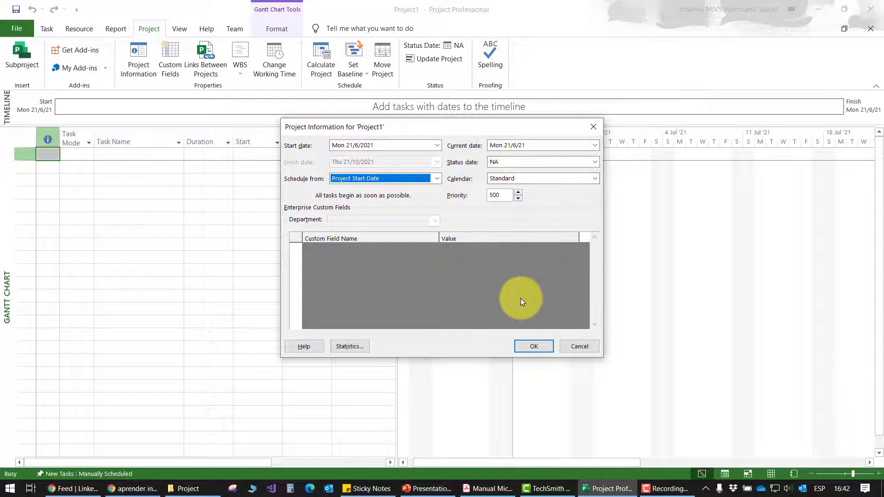
{"action": "left_click", "coordinate": [533, 346]}
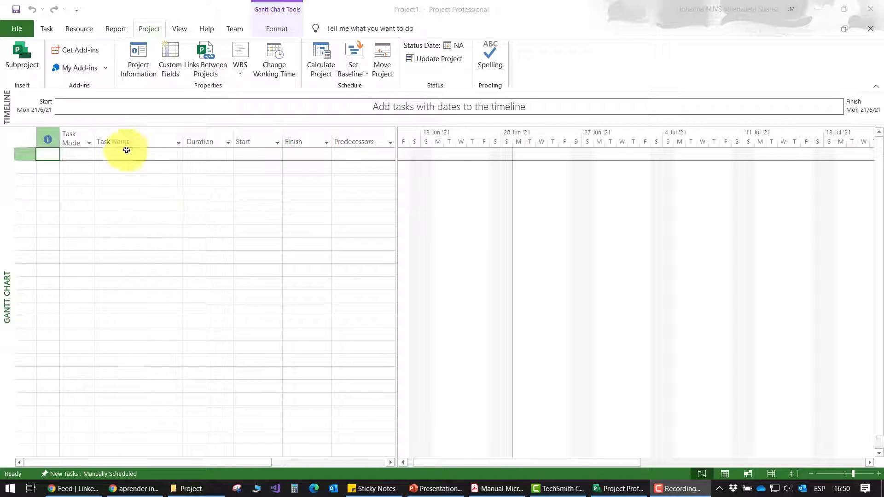
- In Schedule options, start weeks on Monday and set the default end time to 18:00
{"action": "left_click", "coordinate": [12, 26]}
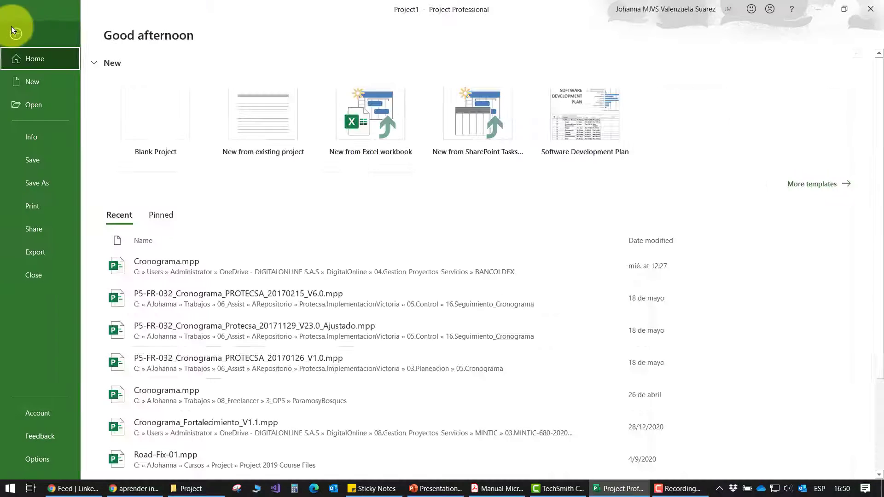
{"action": "left_click", "coordinate": [41, 463]}
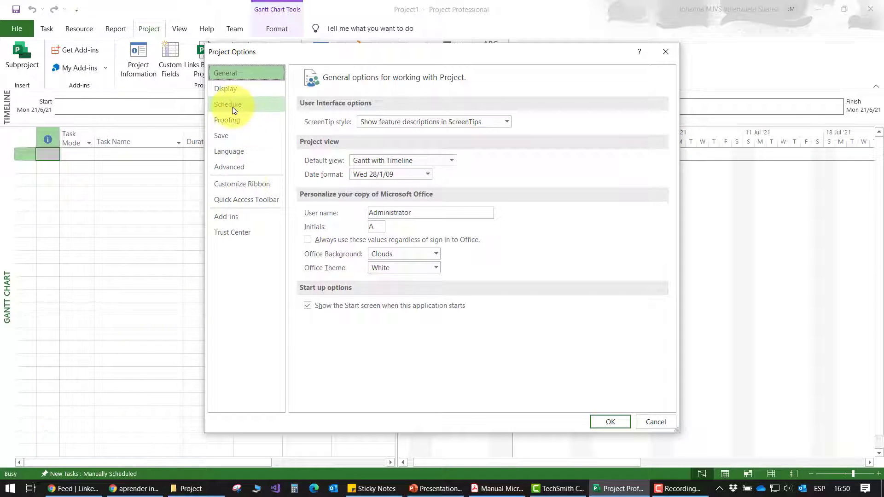
{"action": "left_click", "coordinate": [232, 109]}
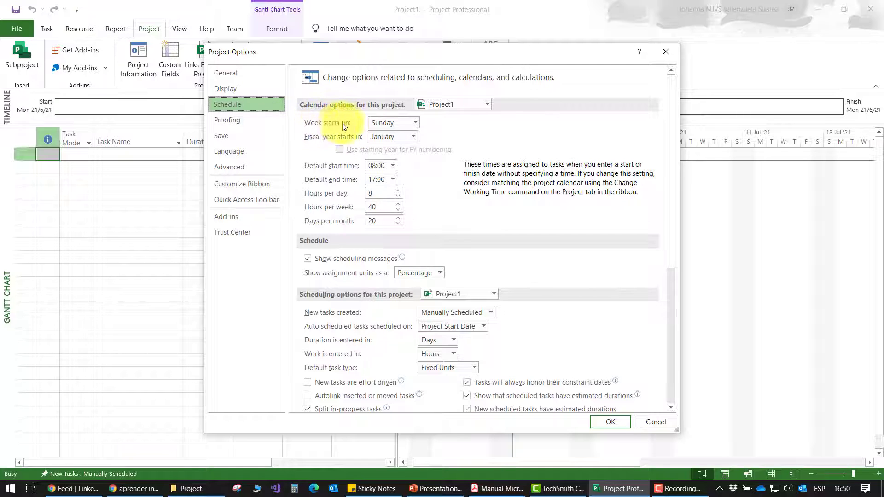
{"action": "left_click", "coordinate": [415, 124]}
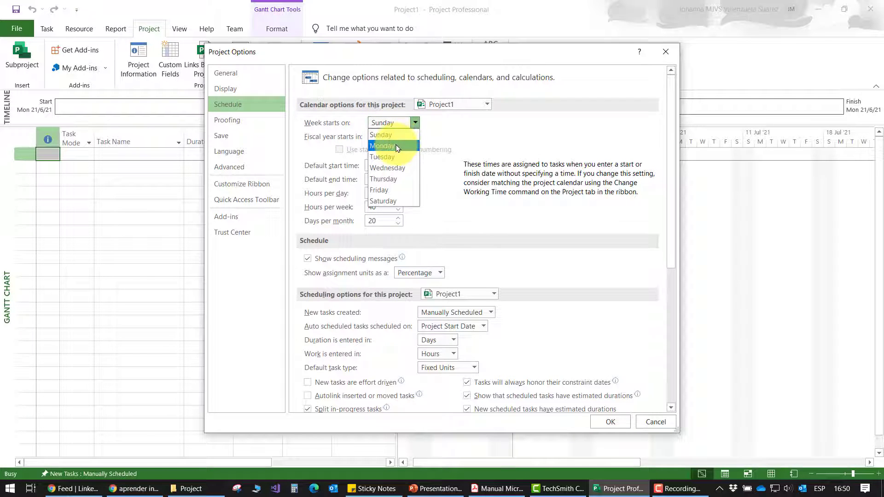
{"action": "left_click", "coordinate": [397, 147]}
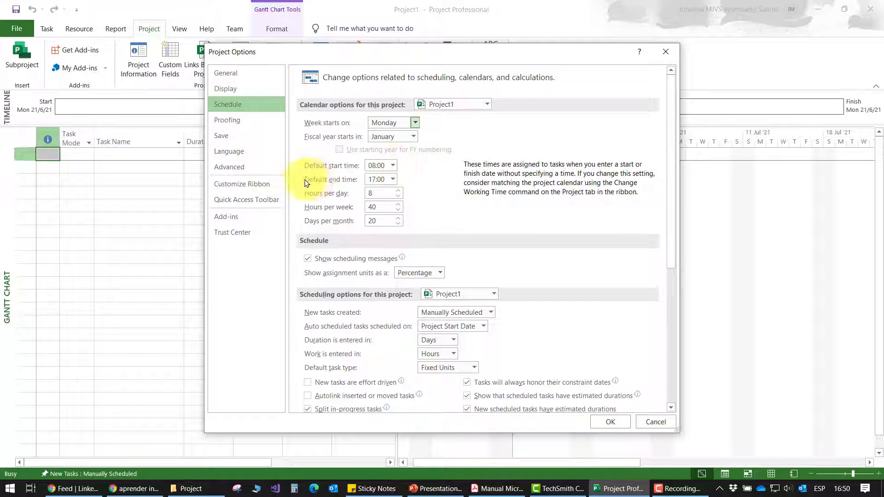
{"action": "left_click", "coordinate": [392, 180]}
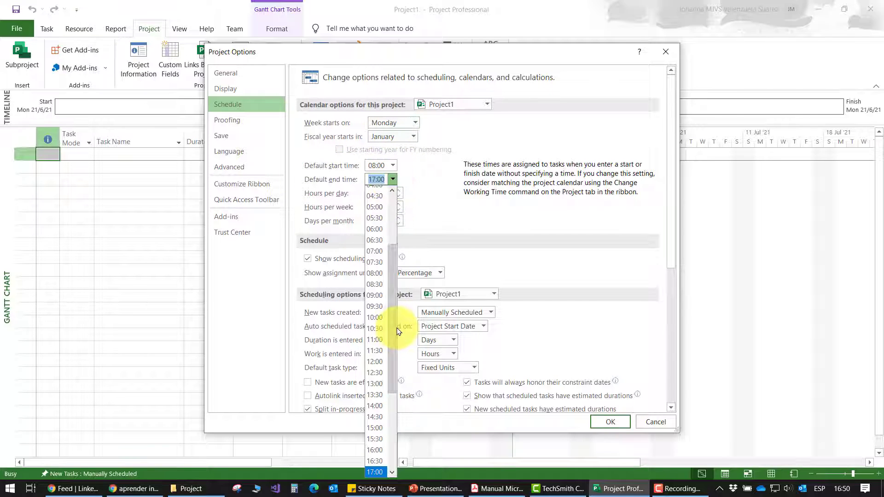
{"action": "scroll", "coordinate": [386, 360], "scroll_direction": "down", "scroll_amount": 2}
{"action": "left_click", "coordinate": [378, 418]}
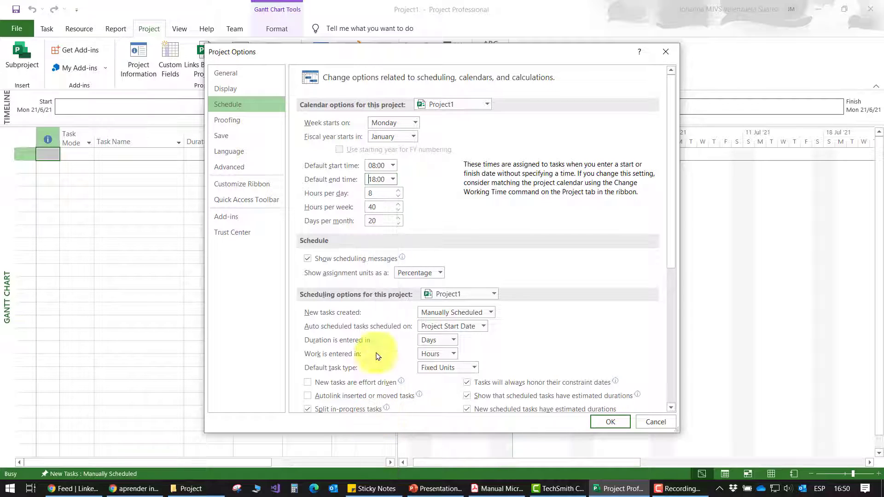
{"action": "left_click", "coordinate": [378, 194]}
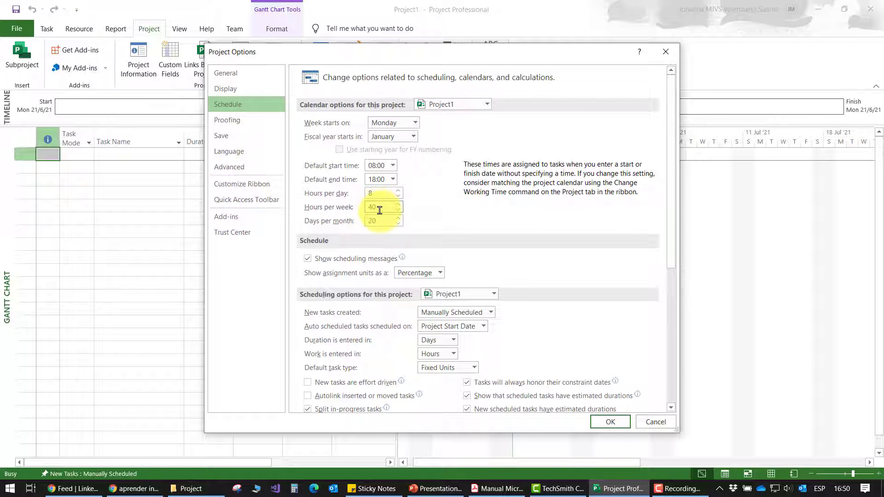
{"action": "left_click", "coordinate": [379, 210]}
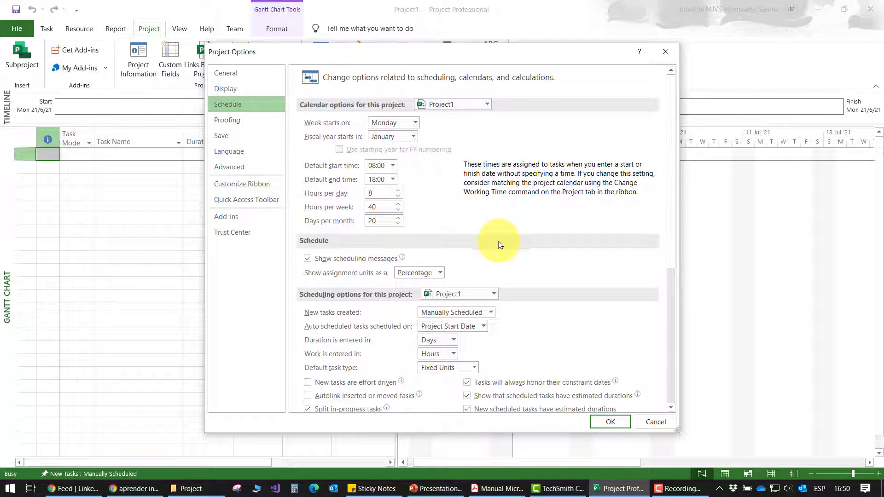
{"action": "left_click", "coordinate": [610, 422]}
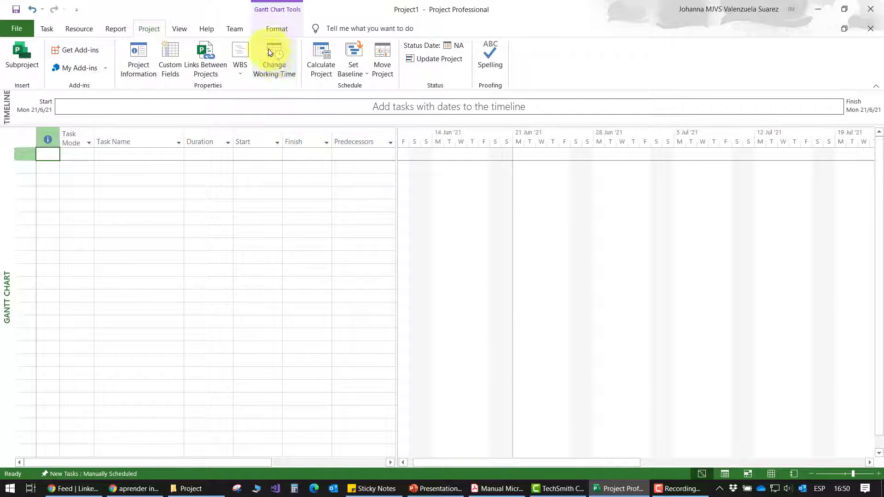
- In Change Working Time, create a new calendar 'MICalendario' as a copy of Standard
{"action": "left_click", "coordinate": [272, 67]}
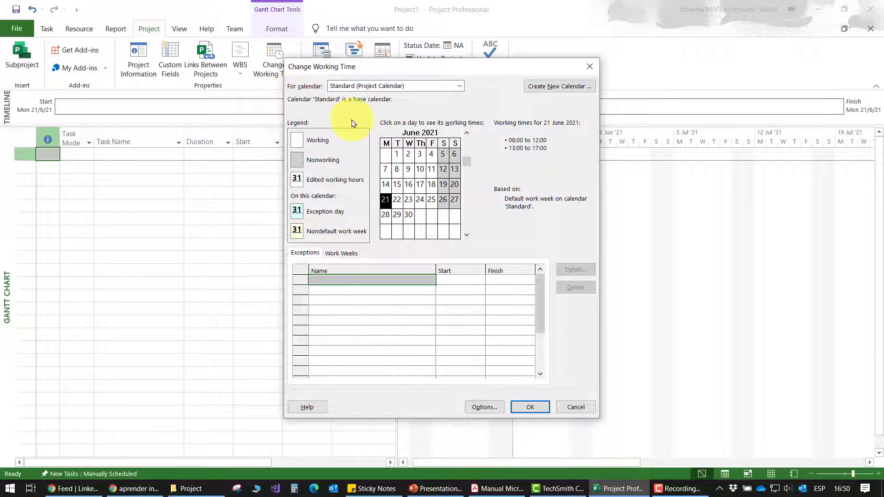
{"action": "left_click", "coordinate": [459, 86]}
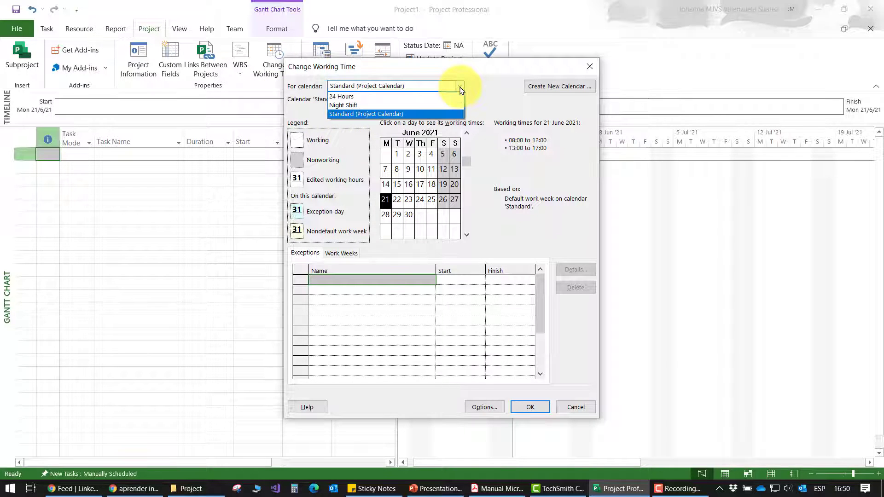
{"action": "left_click", "coordinate": [401, 114]}
{"action": "left_click", "coordinate": [534, 86]}
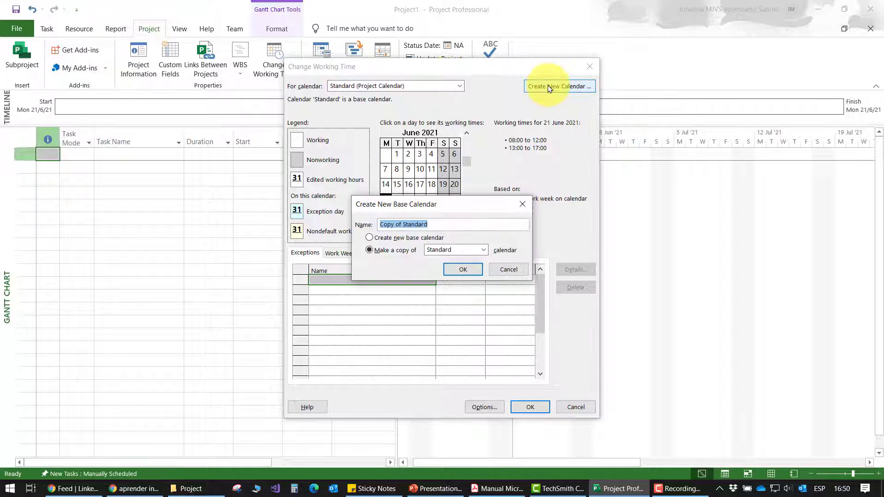
{"action": "type", "text": "MICalemdario"}
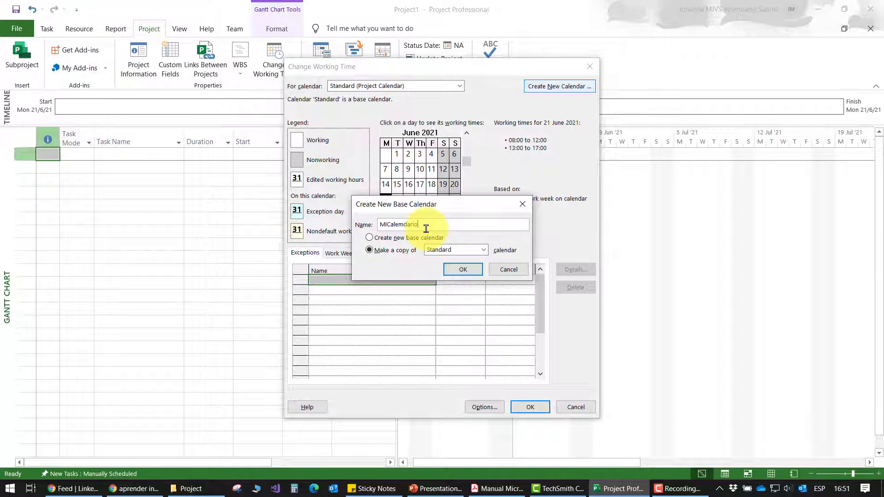
{"action": "left_click", "coordinate": [404, 225]}
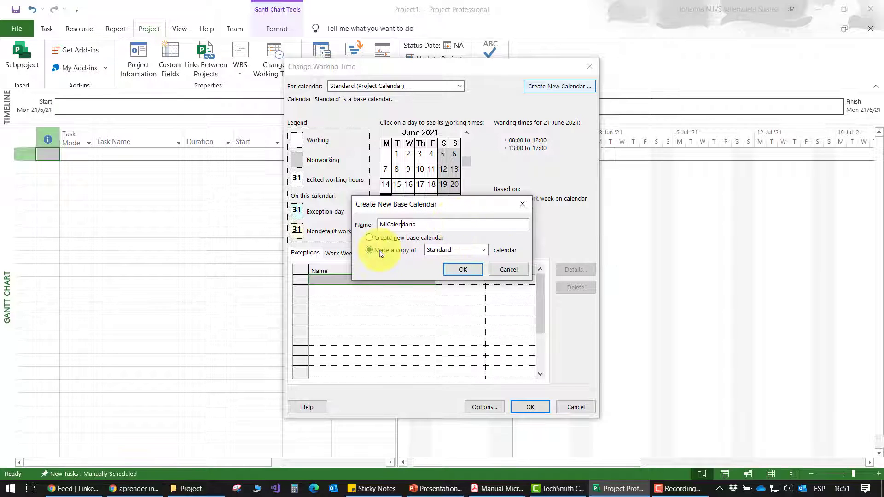
{"action": "left_click", "coordinate": [461, 270]}
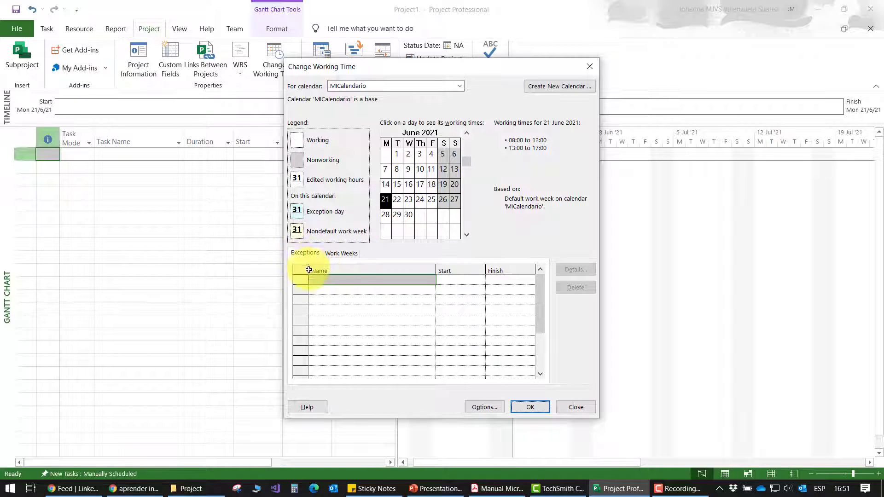
- Add a 'Festivo' exception dated 20/7/2021 to MICalendario
{"action": "left_click", "coordinate": [374, 296]}
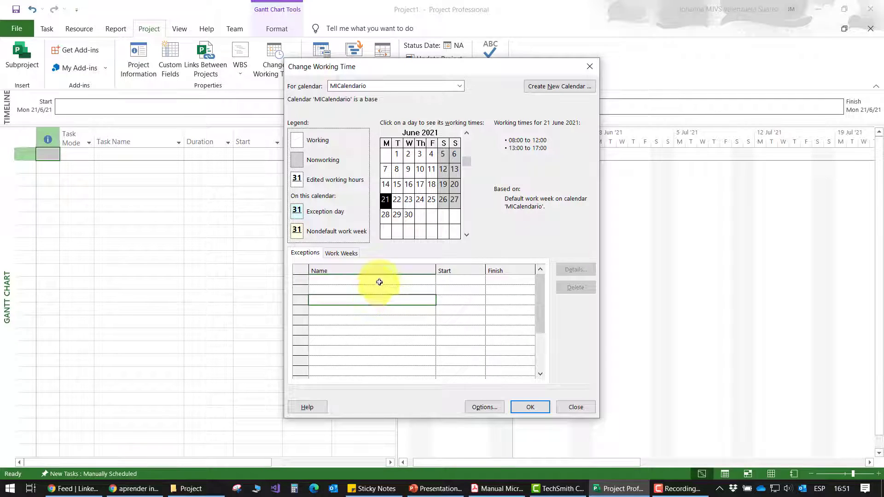
{"action": "left_click", "coordinate": [379, 281]}
{"action": "type", "text": "Festivo"}
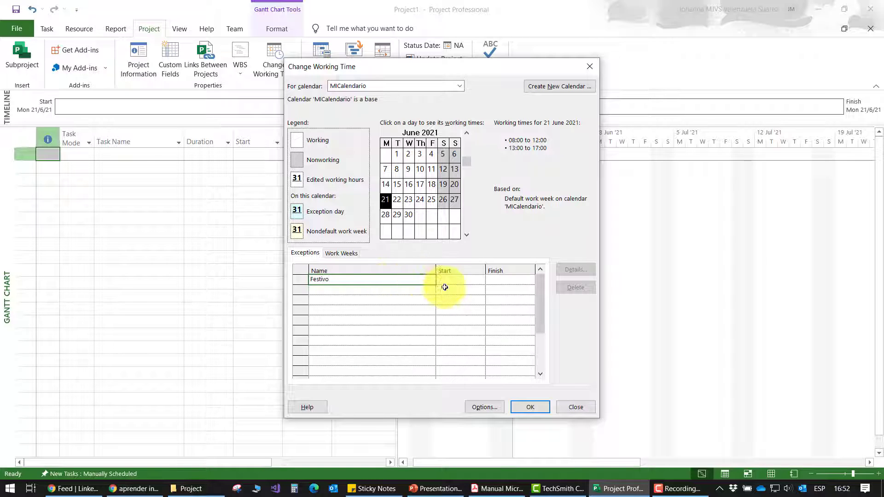
{"action": "left_click", "coordinate": [455, 280]}
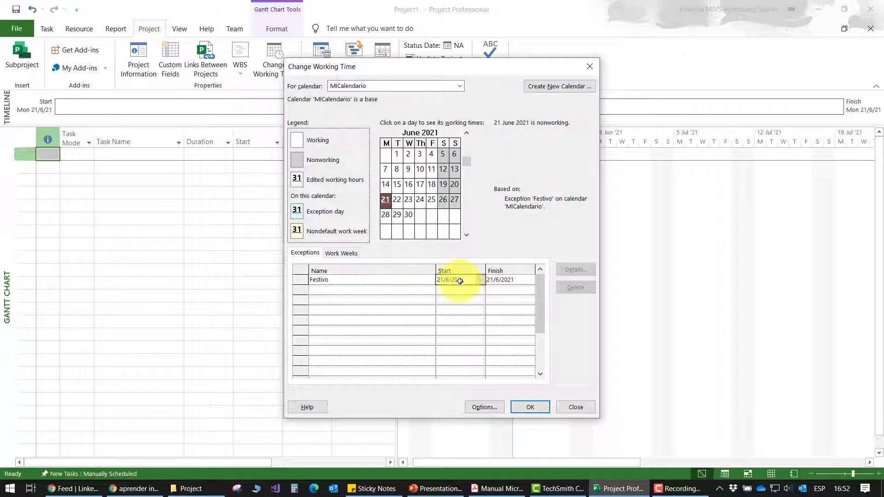
{"action": "left_click", "coordinate": [480, 280]}
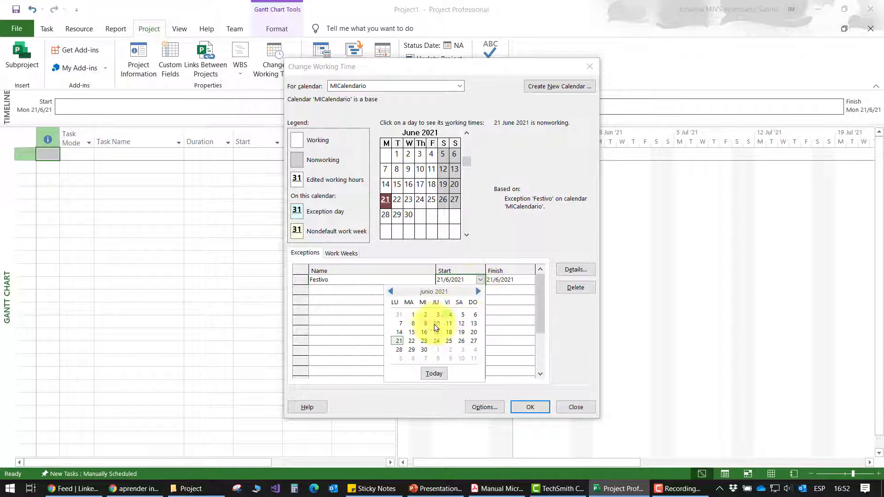
{"action": "left_click", "coordinate": [478, 292]}
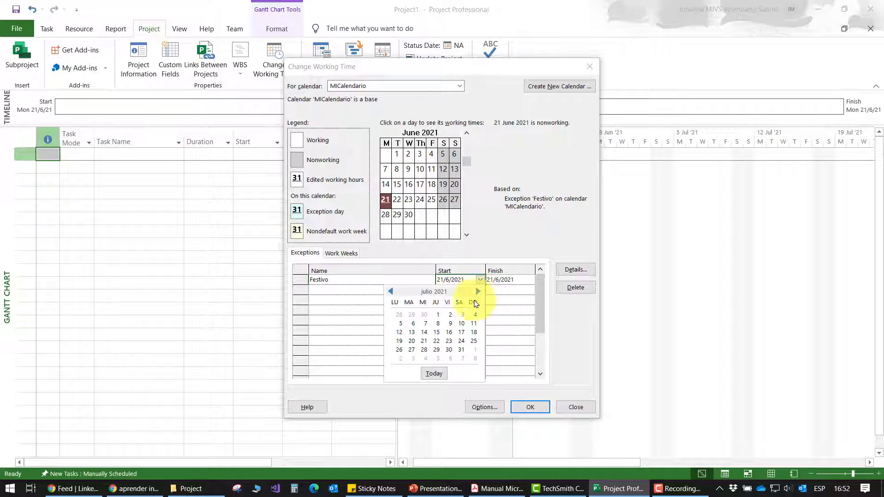
{"action": "left_click", "coordinate": [412, 344]}
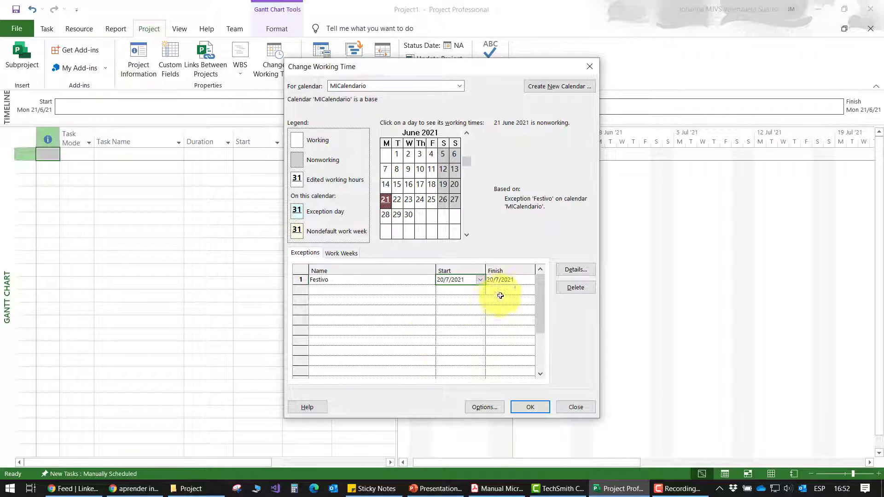
{"action": "left_click", "coordinate": [523, 281]}
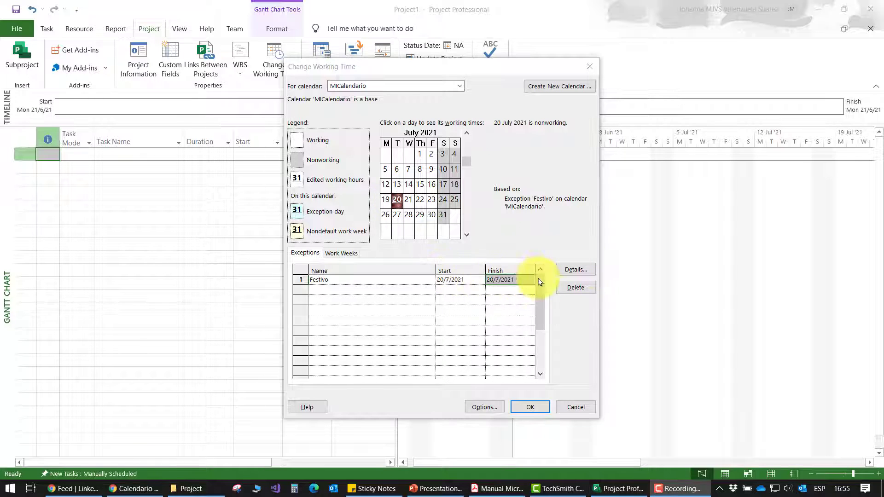
- In the exception details, make Festivo nonworking and recurring yearly
{"action": "left_click", "coordinate": [563, 273]}
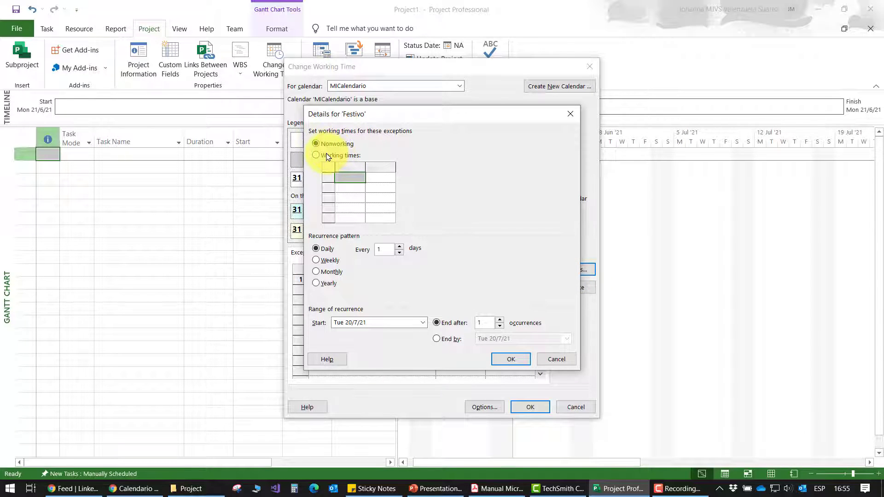
{"action": "left_click", "coordinate": [327, 156]}
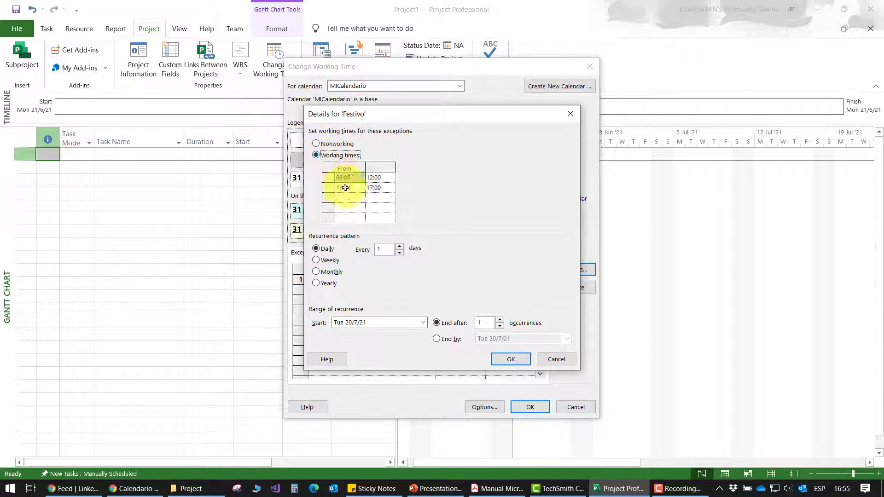
{"action": "left_click", "coordinate": [318, 145]}
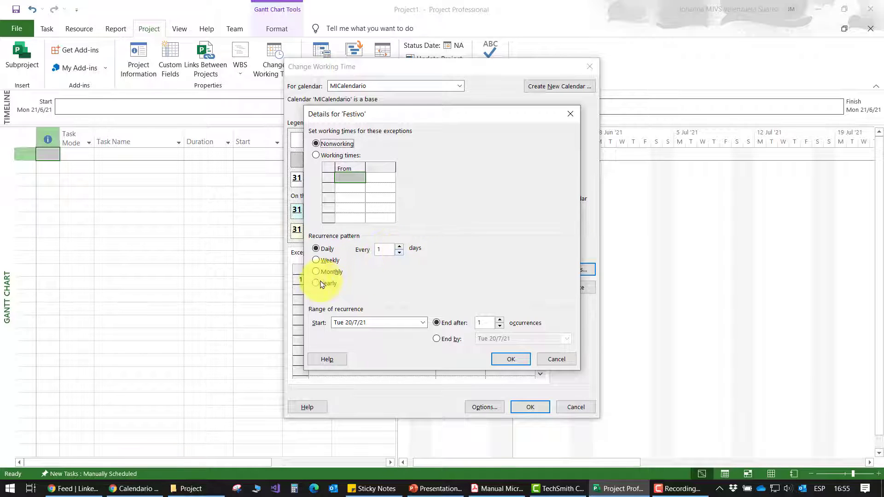
{"action": "left_click", "coordinate": [317, 283]}
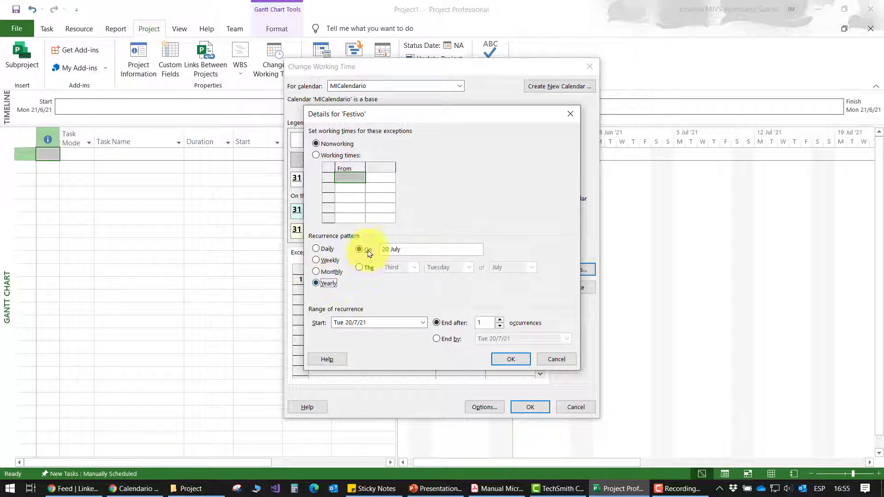
{"action": "left_click", "coordinate": [507, 360]}
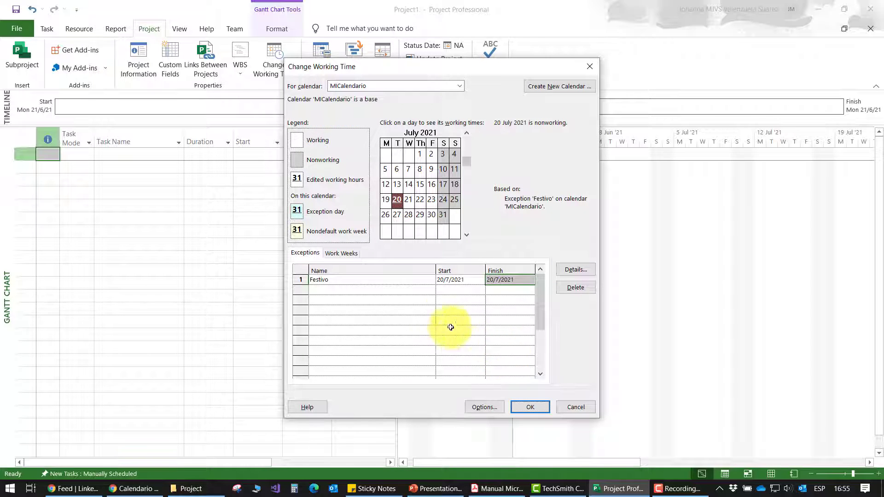
- Add a stray second exception starting 16 August 2021, then delete it
{"action": "left_click", "coordinate": [405, 290]}
{"action": "type", "text": "Festivo"}
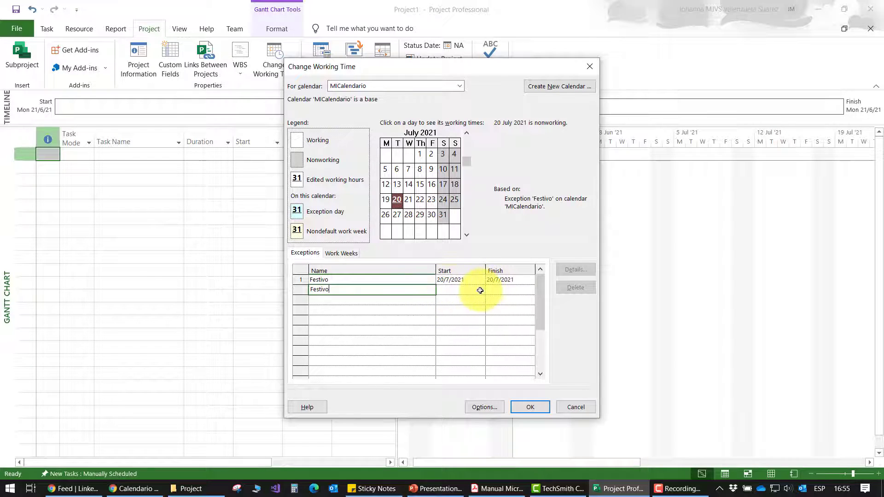
{"action": "left_click", "coordinate": [479, 290]}
{"action": "left_click", "coordinate": [481, 290]}
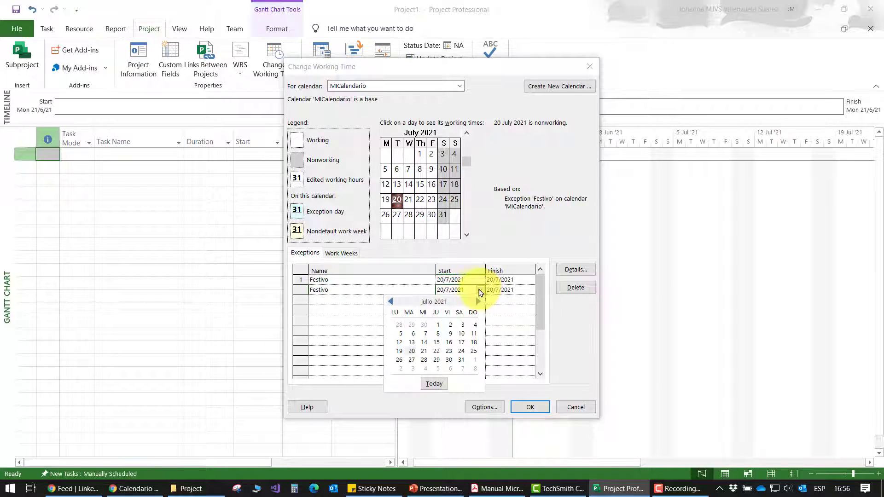
{"action": "left_click", "coordinate": [478, 302]}
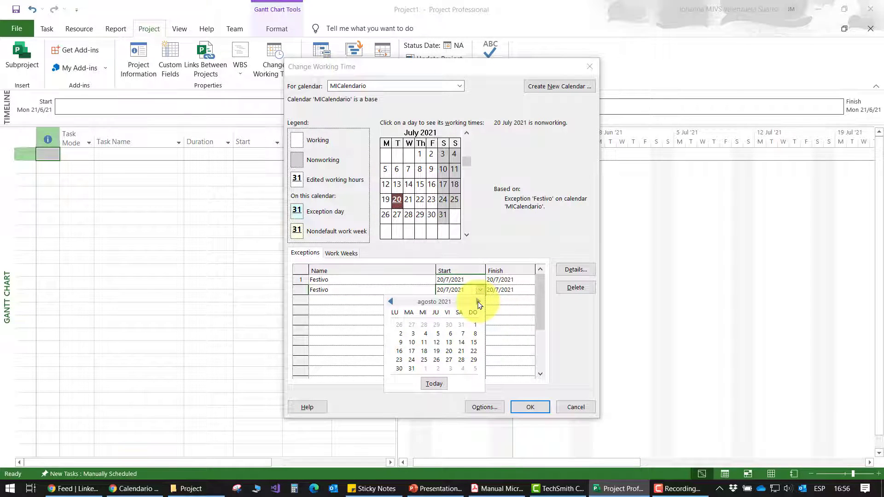
{"action": "left_click", "coordinate": [398, 351]}
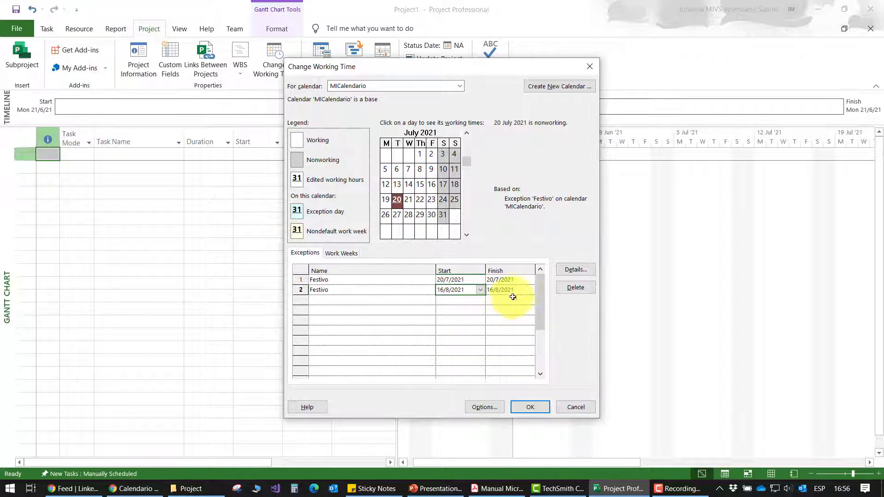
{"action": "left_click", "coordinate": [526, 290]}
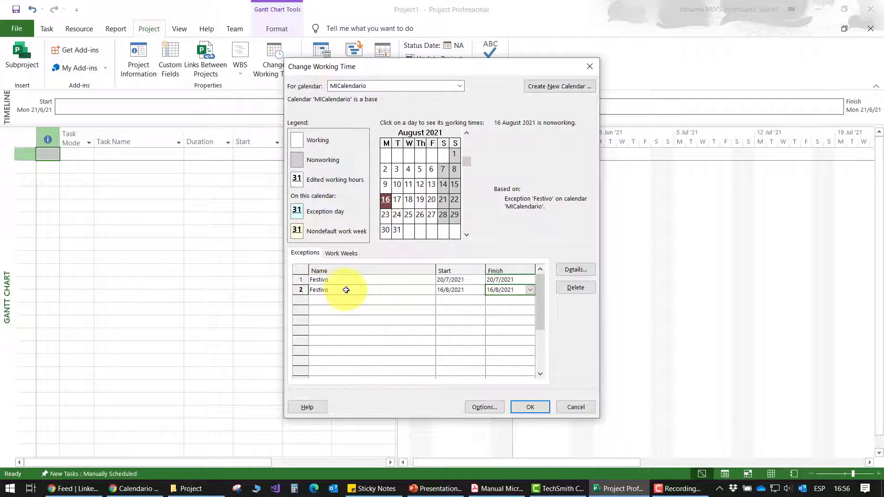
{"action": "left_click", "coordinate": [572, 290]}
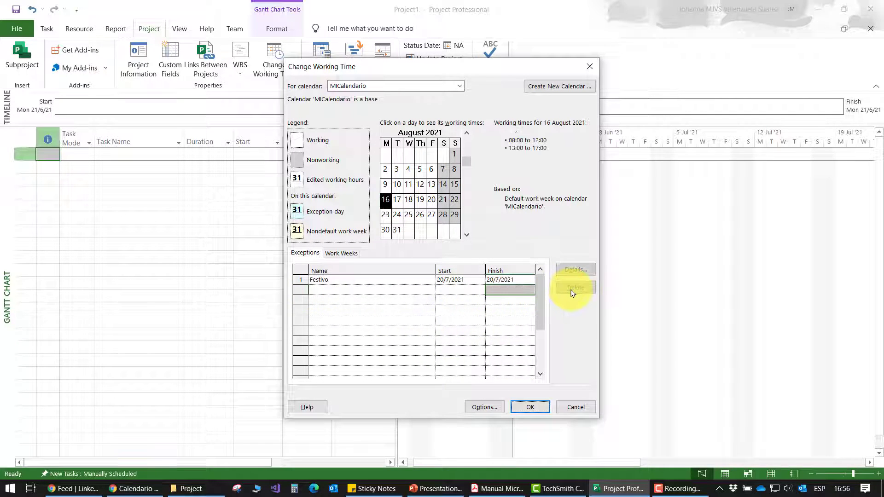
- Add the 'Semana receso' exception from 26/7/2021 to 30/7/2021 and accept the calendar changes
{"action": "left_click", "coordinate": [379, 290]}
{"action": "type", "text": "Semana receso"}
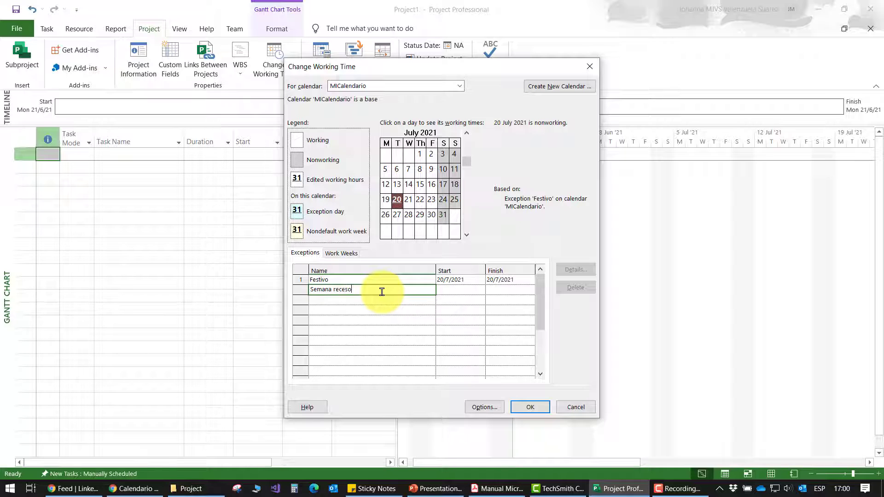
{"action": "left_click", "coordinate": [477, 290]}
{"action": "left_click", "coordinate": [479, 289]}
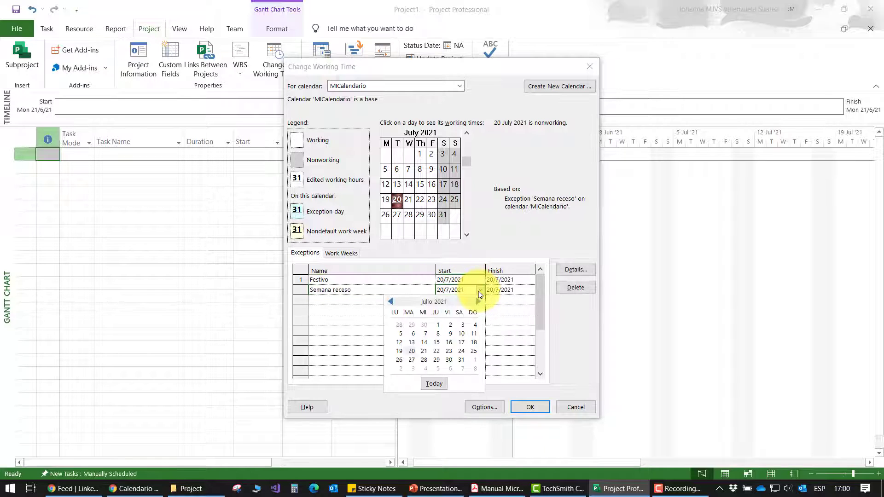
{"action": "left_click", "coordinate": [399, 359]}
{"action": "left_click", "coordinate": [529, 290]}
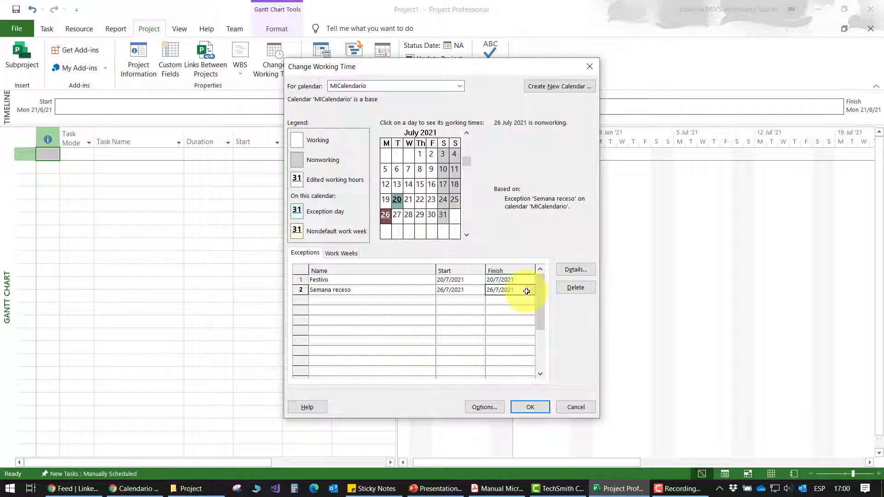
{"action": "left_click", "coordinate": [529, 289]}
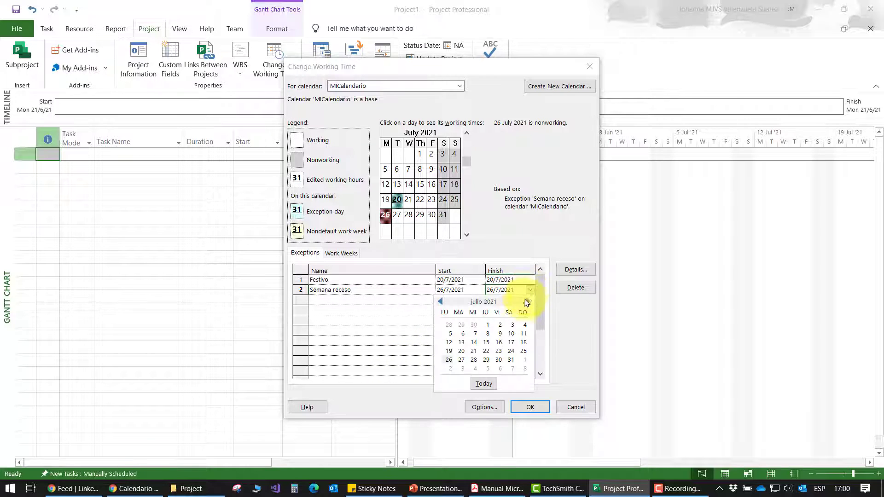
{"action": "left_click", "coordinate": [499, 360]}
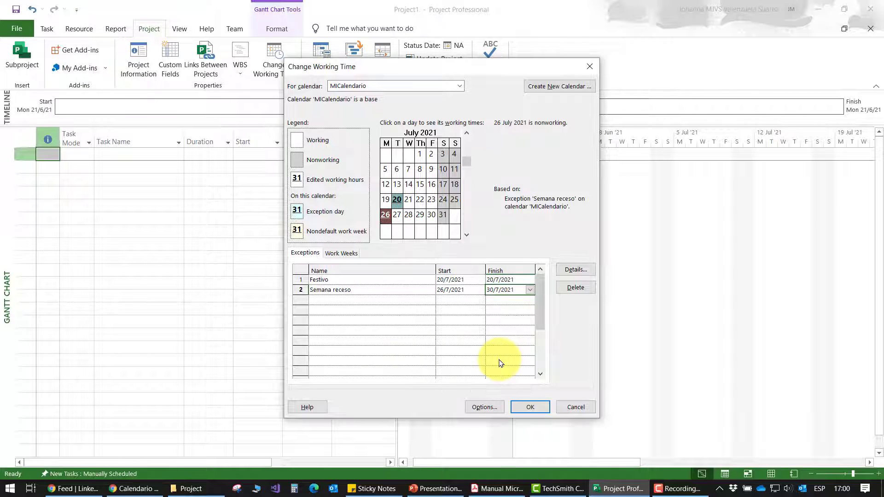
{"action": "left_click", "coordinate": [502, 351]}
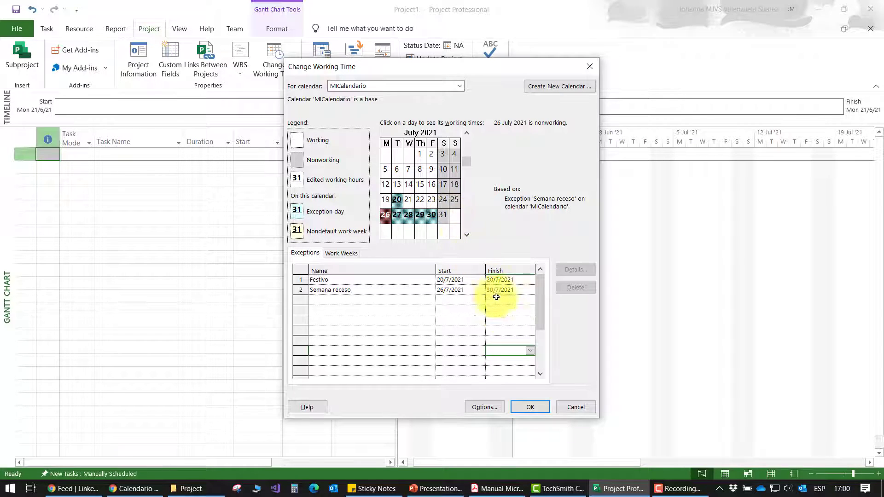
{"action": "left_click", "coordinate": [533, 407]}
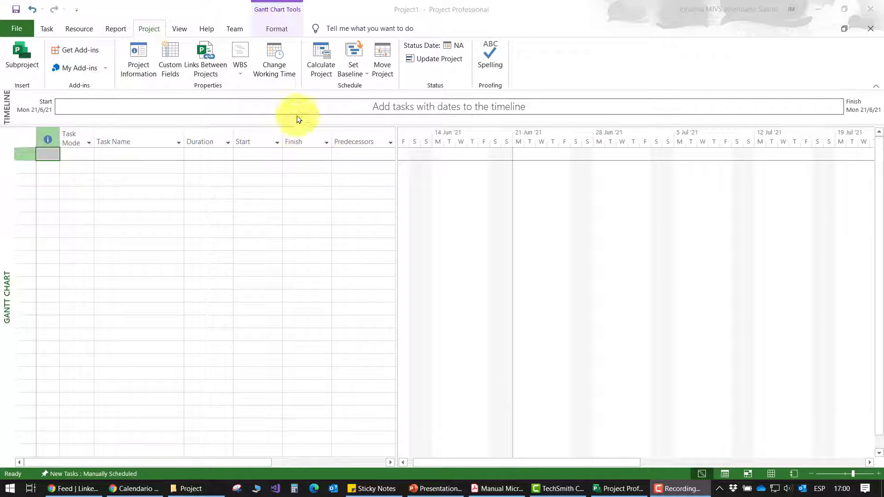
- Choose MICalendario as the calendar in Project Information and confirm
{"action": "left_click", "coordinate": [133, 58]}
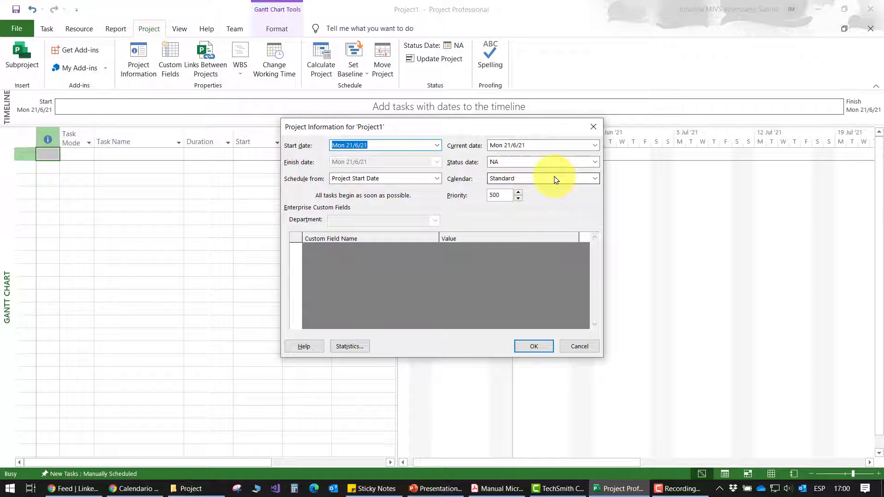
{"action": "left_click", "coordinate": [593, 180]}
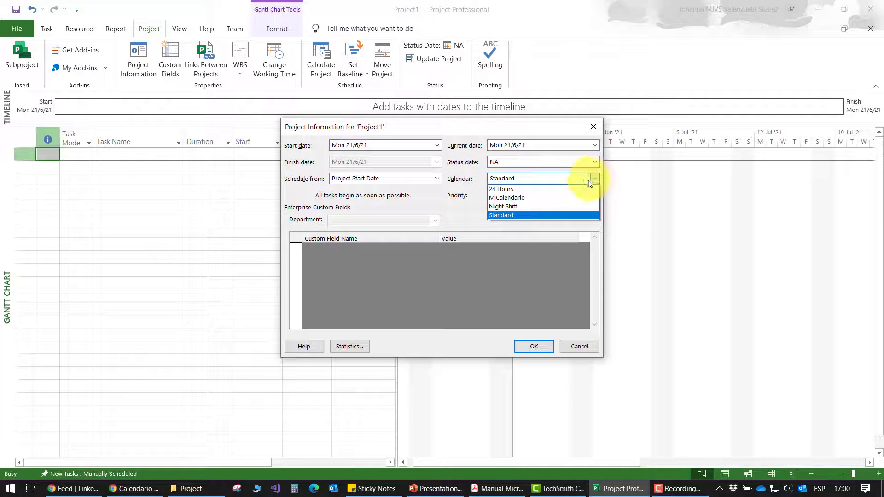
{"action": "left_click", "coordinate": [517, 198]}
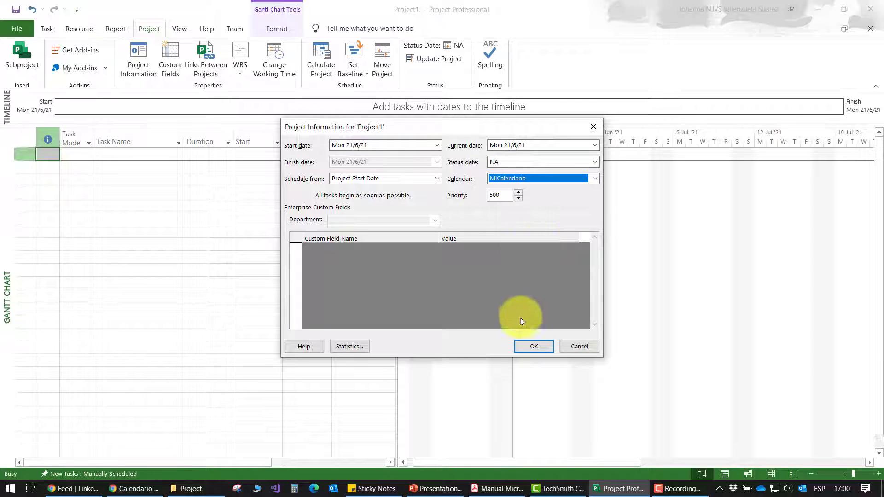
{"action": "left_click", "coordinate": [532, 347]}
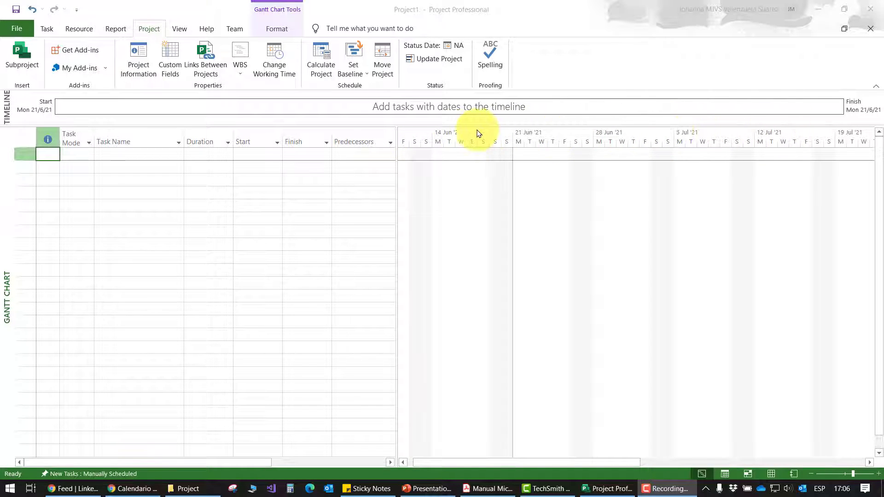
- In the Timescale dialog, review the top, middle and bottom tiers and show three tiers
{"action": "right_click", "coordinate": [419, 132]}
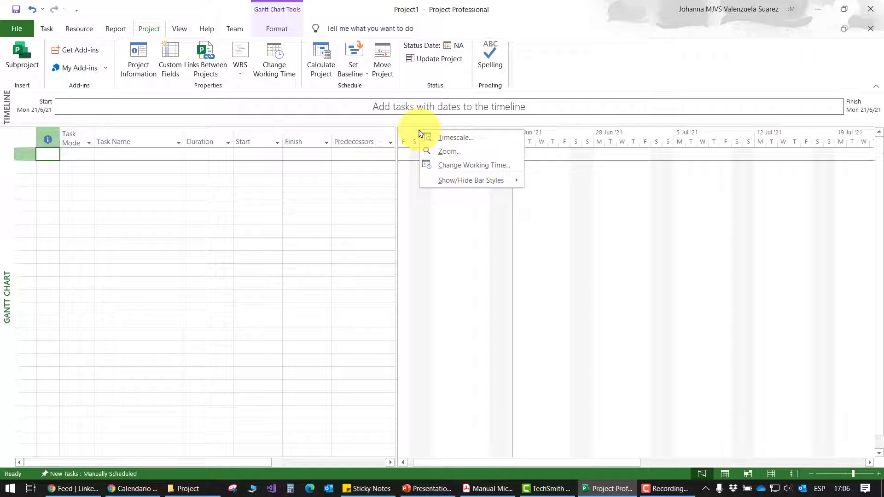
{"action": "left_click", "coordinate": [464, 140]}
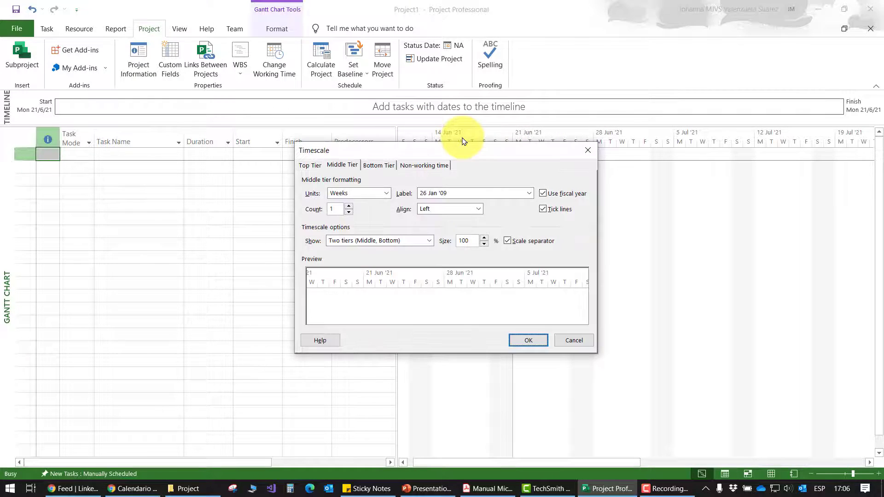
{"action": "left_click", "coordinate": [309, 167]}
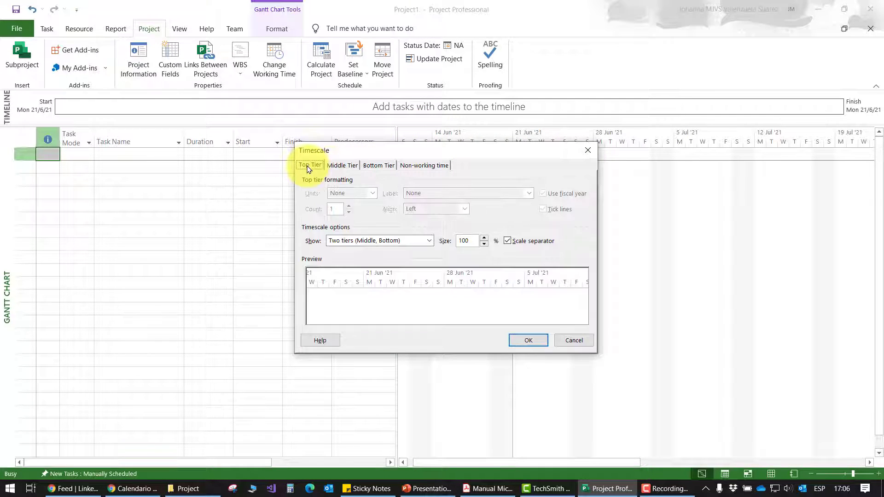
{"action": "left_click", "coordinate": [341, 166]}
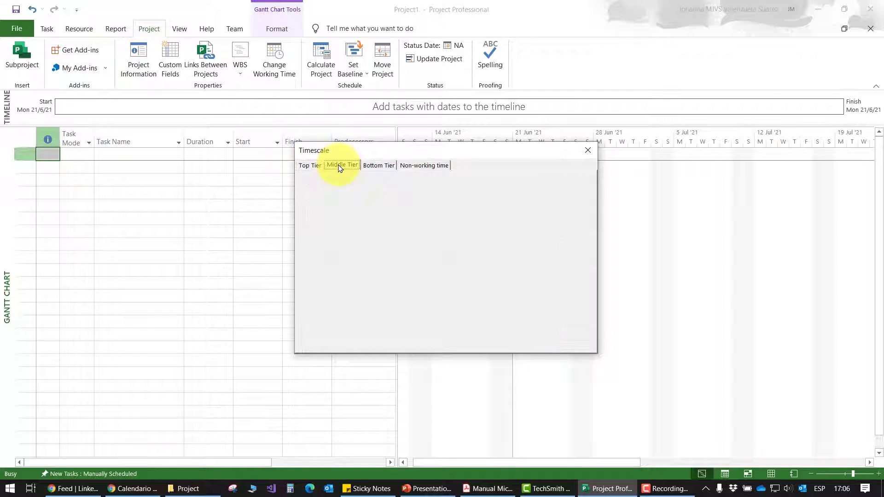
{"action": "left_click", "coordinate": [372, 165]}
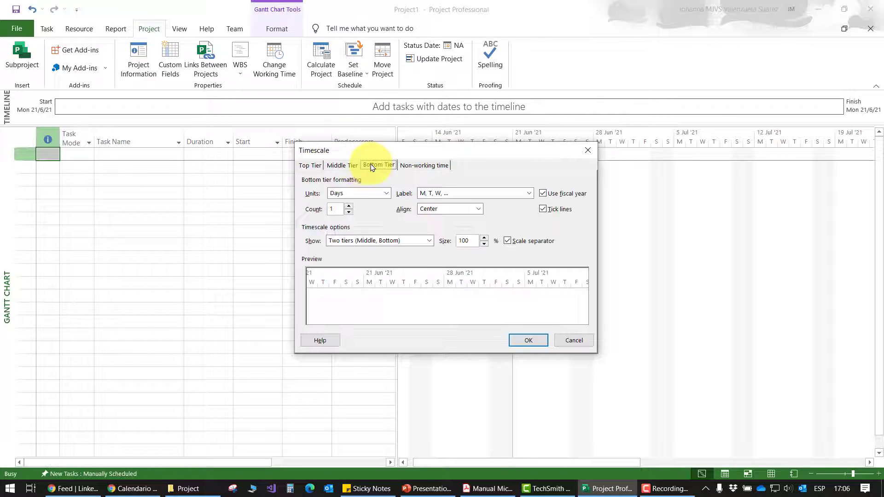
{"action": "left_click", "coordinate": [310, 167]}
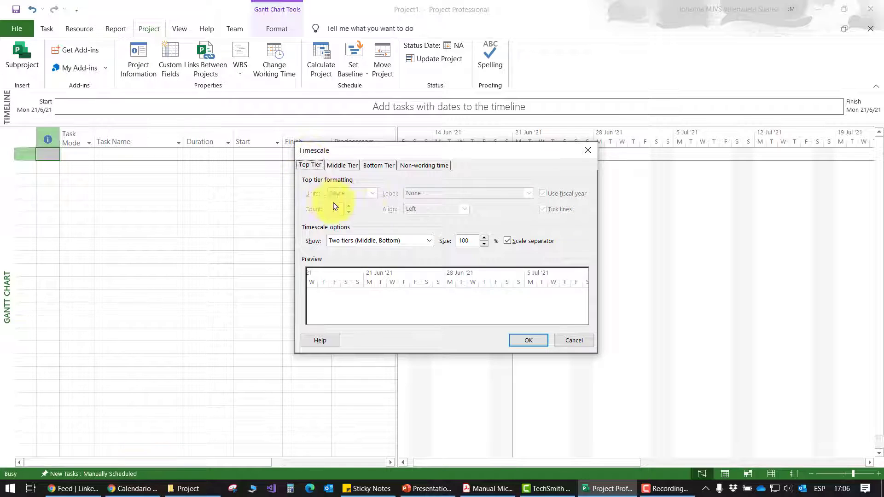
{"action": "left_click", "coordinate": [430, 241]}
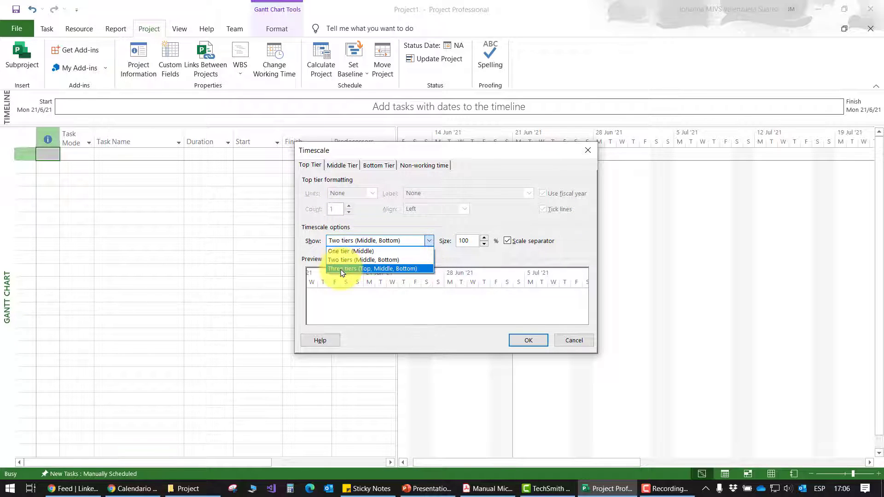
{"action": "left_click", "coordinate": [380, 269]}
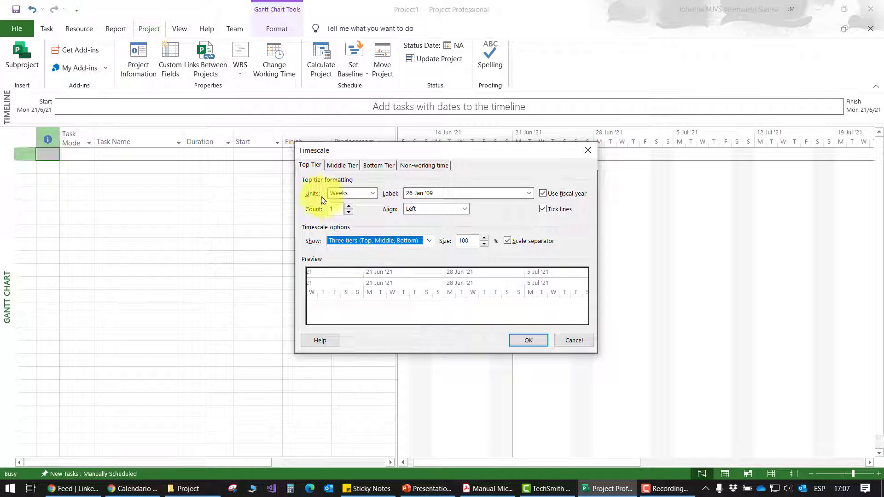
- Set the top tier to Months, labelled 'January 2009', centre-aligned
{"action": "left_click", "coordinate": [373, 194]}
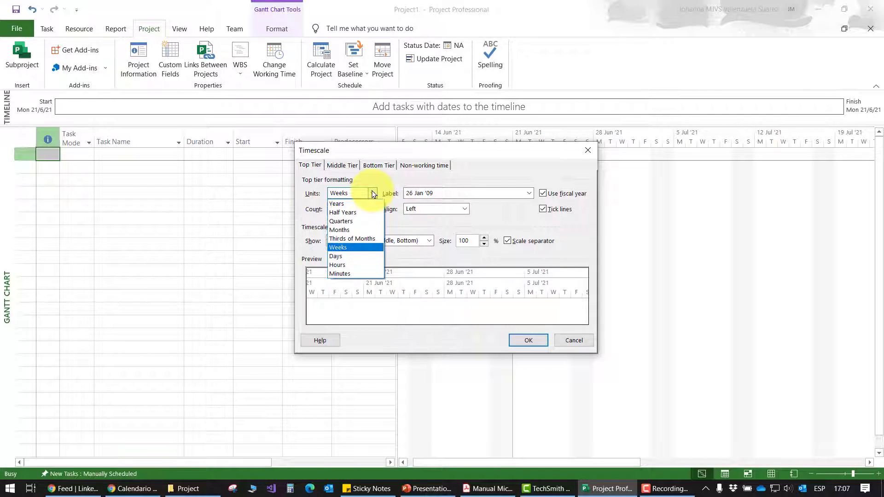
{"action": "left_click", "coordinate": [352, 230]}
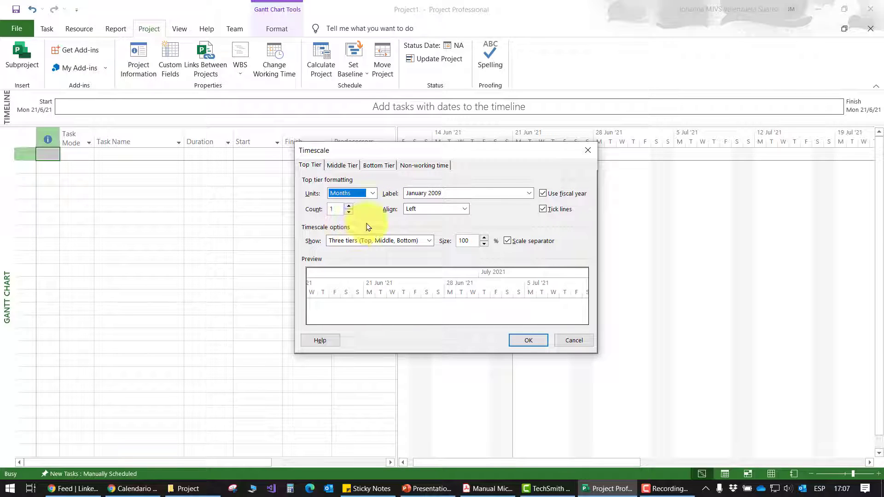
{"action": "left_click", "coordinate": [529, 193]}
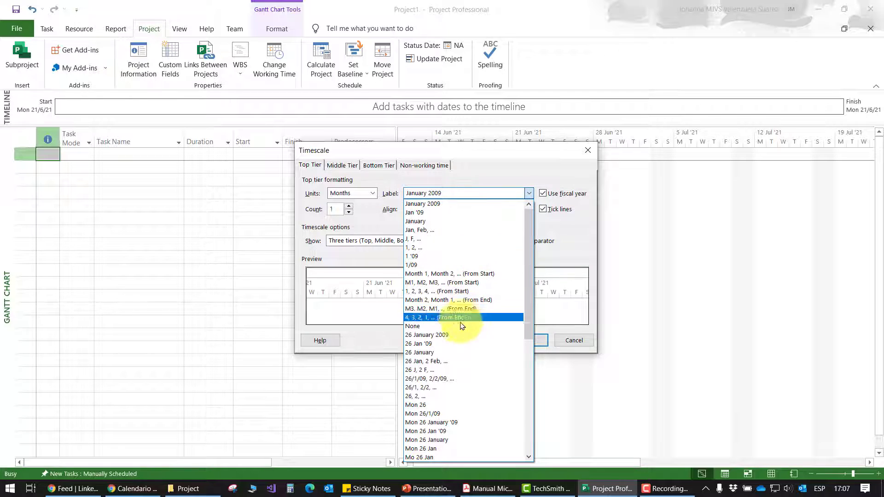
{"action": "left_click", "coordinate": [437, 204]}
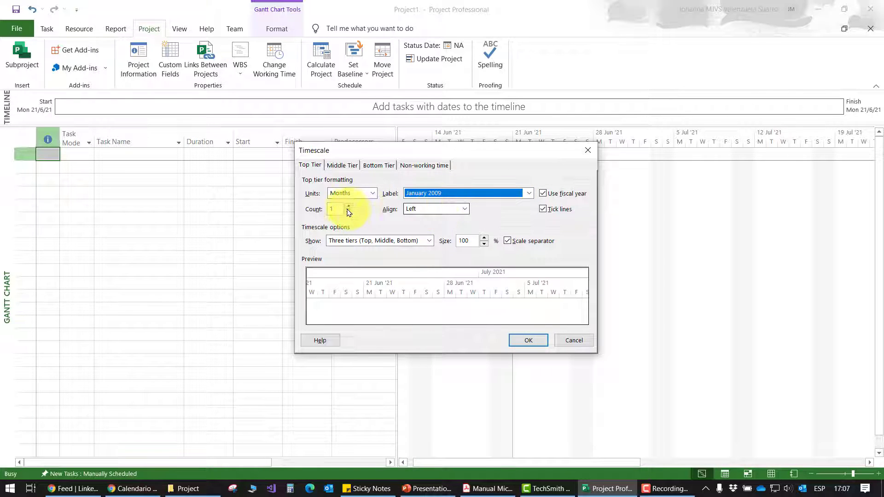
{"action": "left_click", "coordinate": [449, 208]}
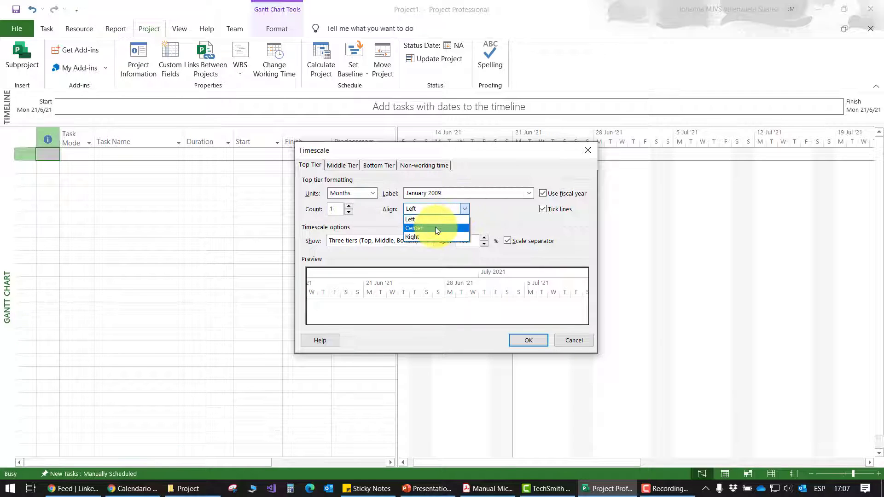
{"action": "left_click", "coordinate": [439, 228]}
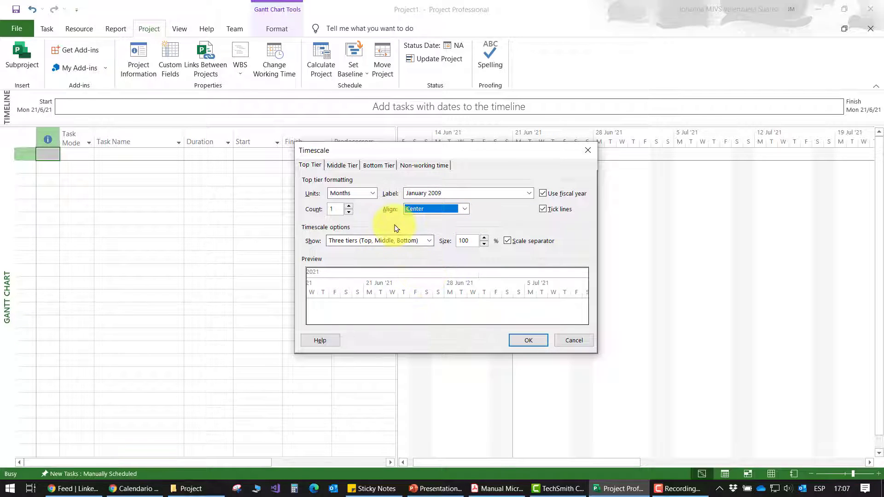
{"action": "left_click", "coordinate": [346, 165]}
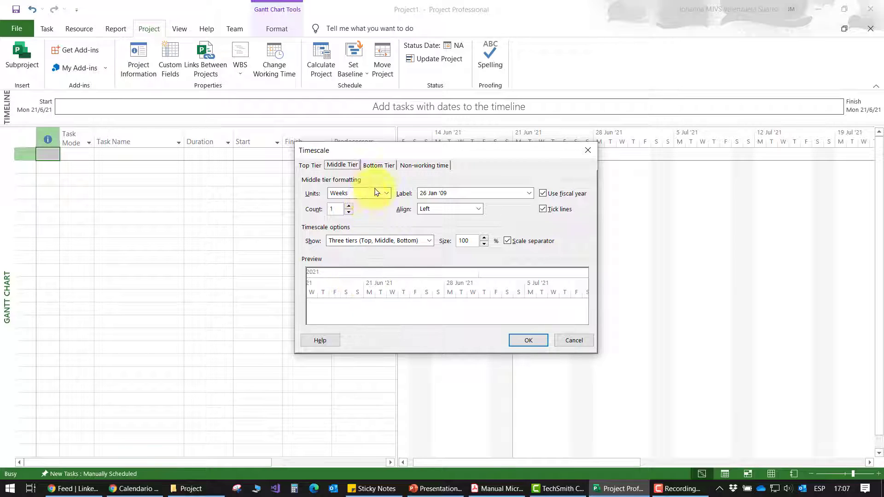
- Label the weekly middle tier '26 Jan, 2 Feb, ...' with centred alignment
{"action": "left_click", "coordinate": [530, 193]}
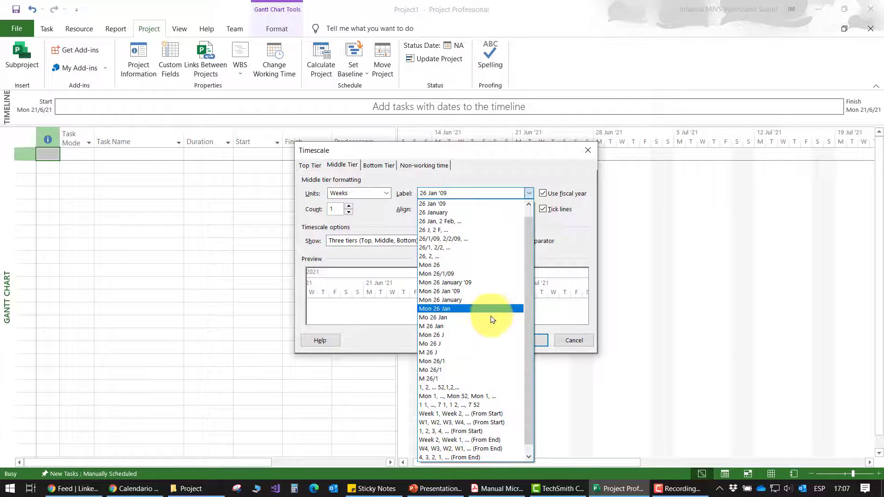
{"action": "left_click", "coordinate": [468, 222]}
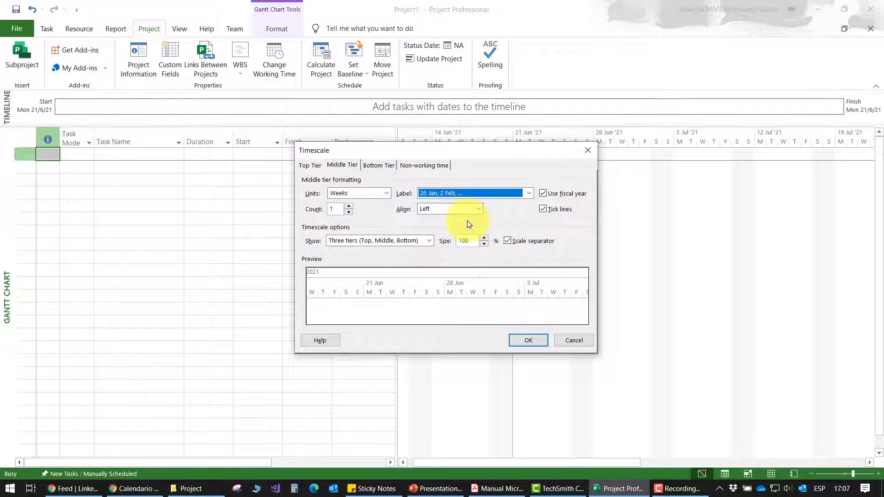
{"action": "left_click", "coordinate": [461, 209]}
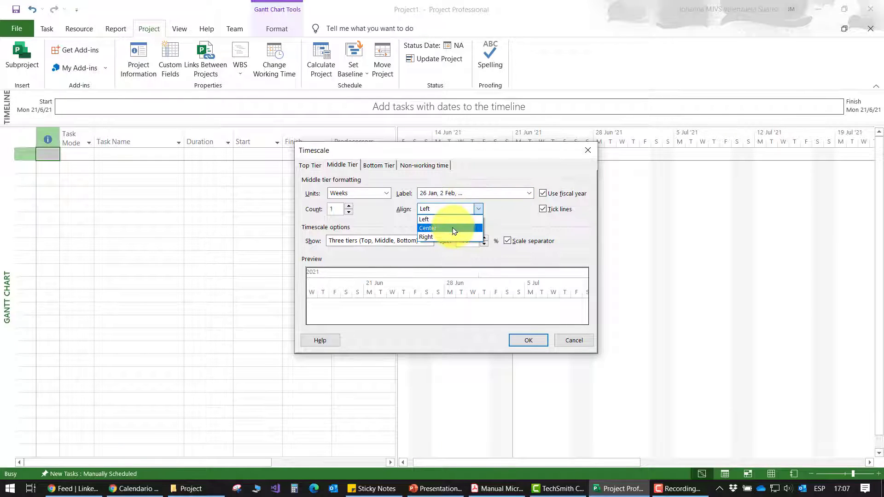
{"action": "left_click", "coordinate": [454, 225]}
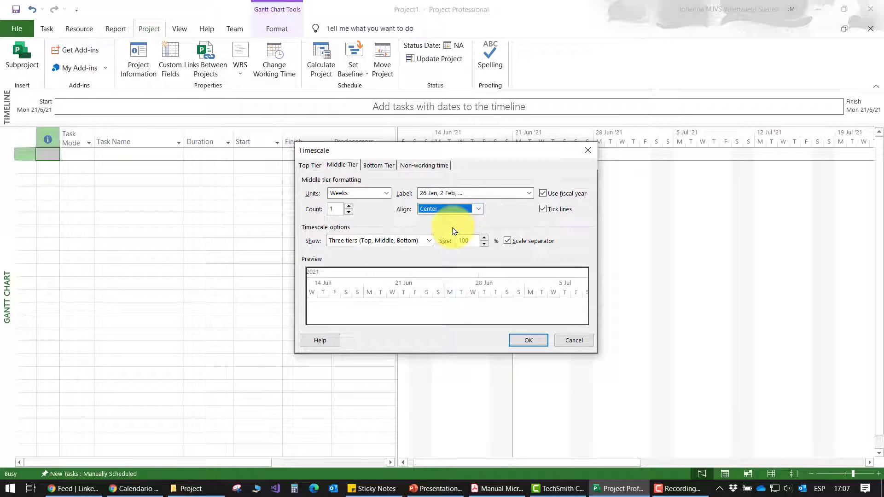
- Keep the bottom tier as Days labelled 'M, T, W, ...' and apply the three-tier timescale
{"action": "left_click", "coordinate": [387, 166]}
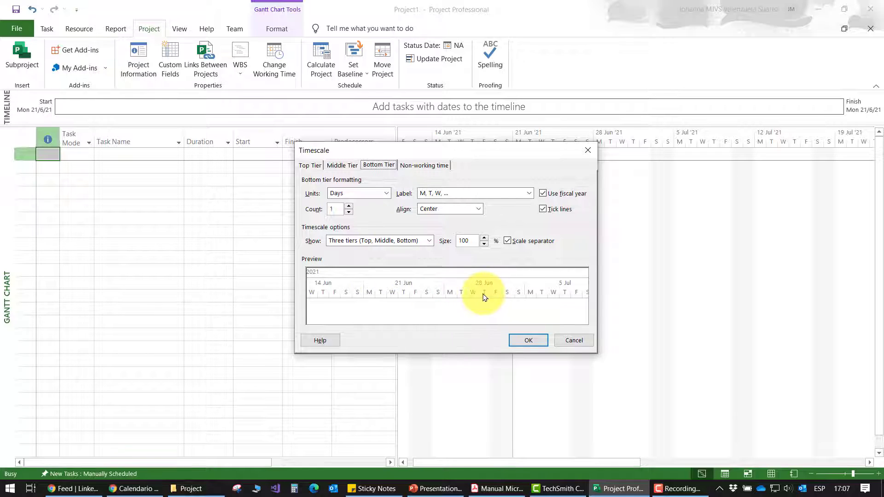
{"action": "left_click", "coordinate": [386, 193]}
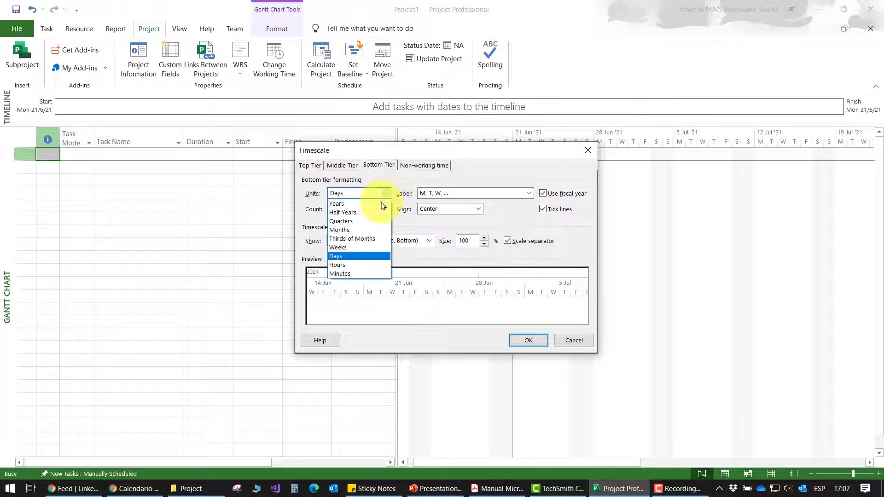
{"action": "left_click", "coordinate": [341, 258]}
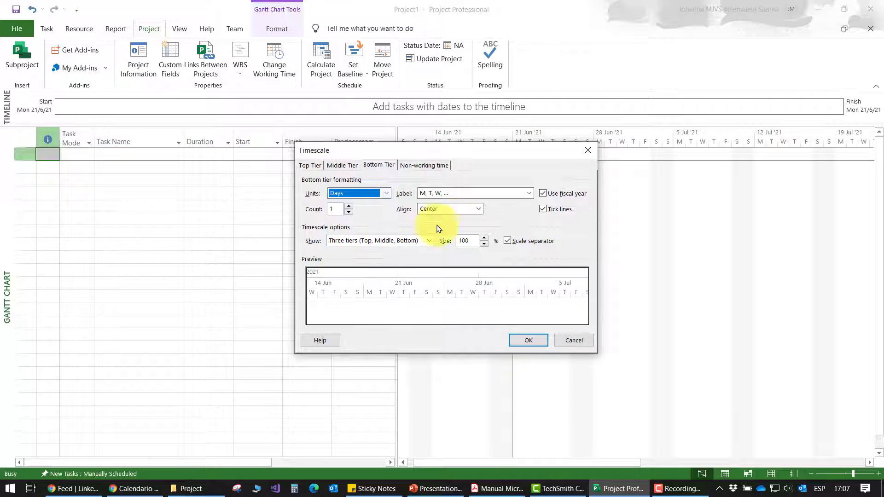
{"action": "left_click", "coordinate": [529, 193]}
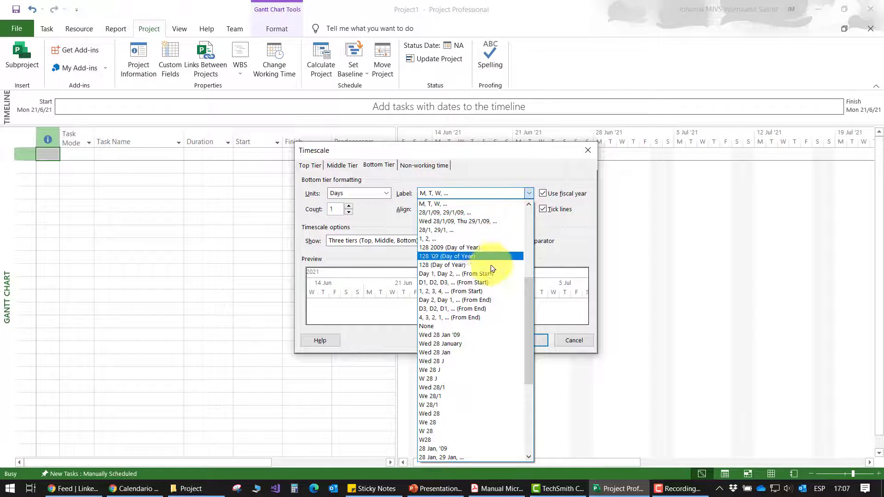
{"action": "left_click", "coordinate": [459, 204]}
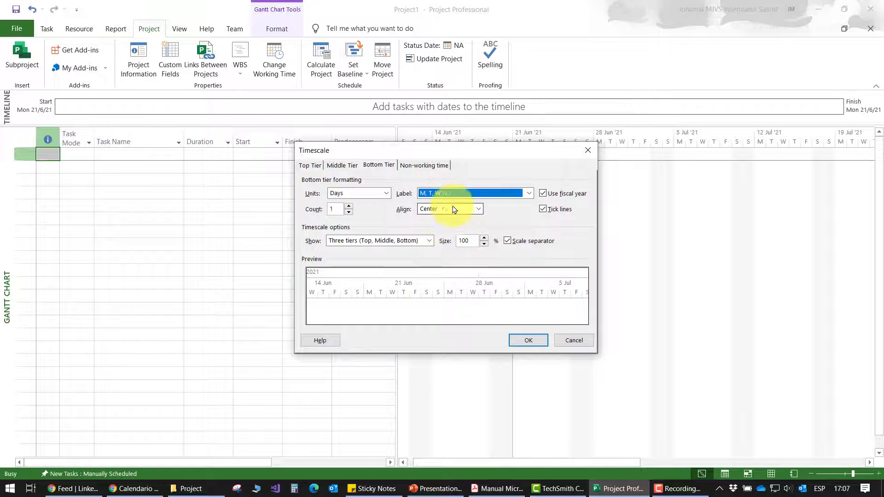
{"action": "left_click", "coordinate": [523, 342]}
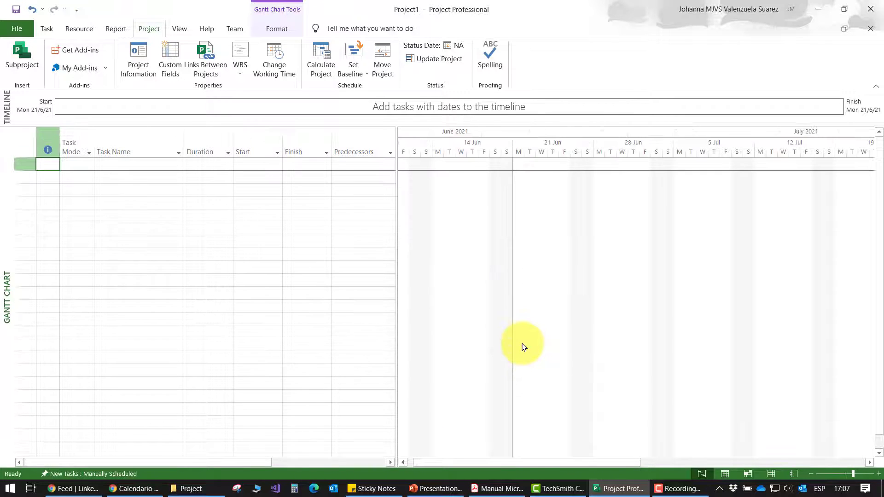